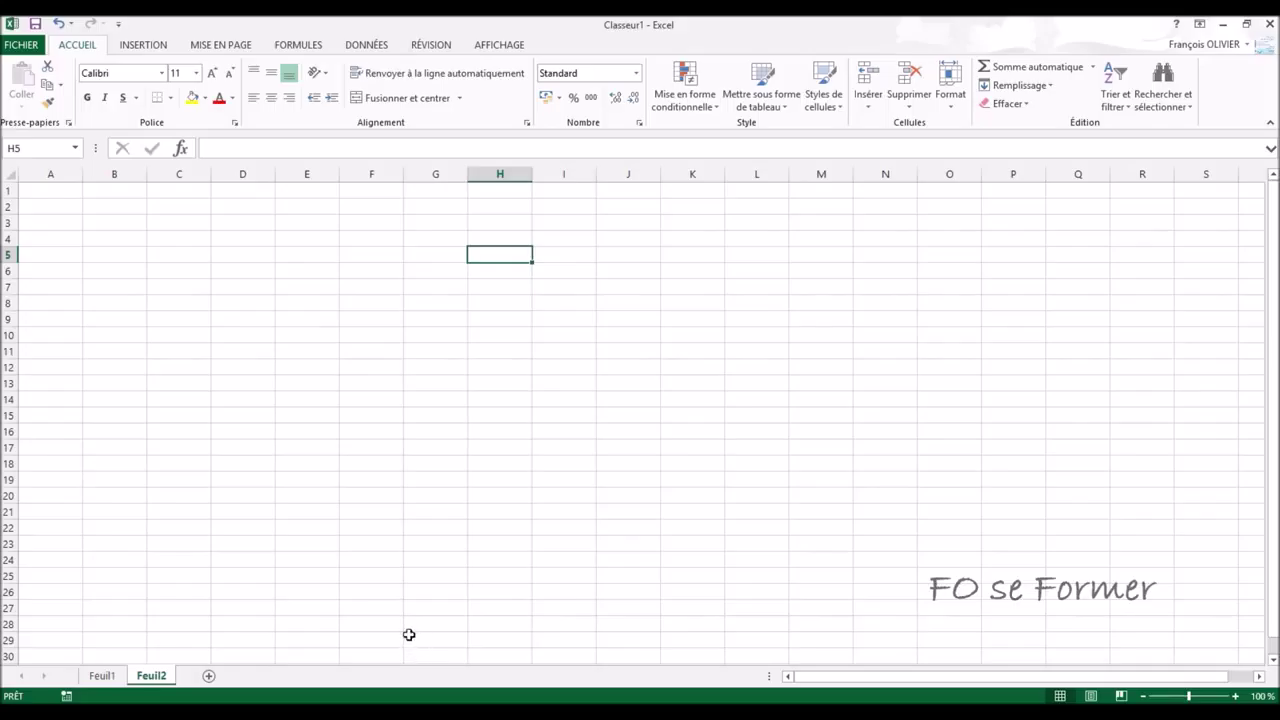
Check the Tableau macro under Affichage > Macros without running it, then bring up the ribbon menu
click(491, 48)
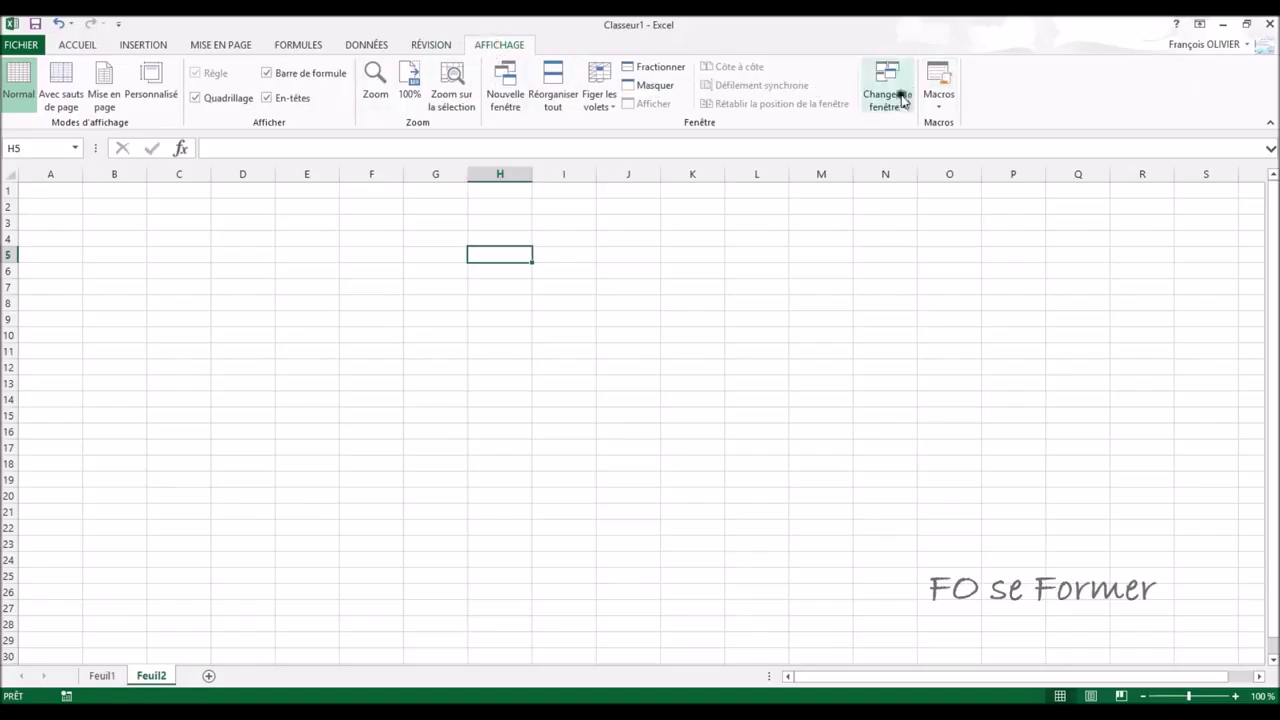
click(940, 90)
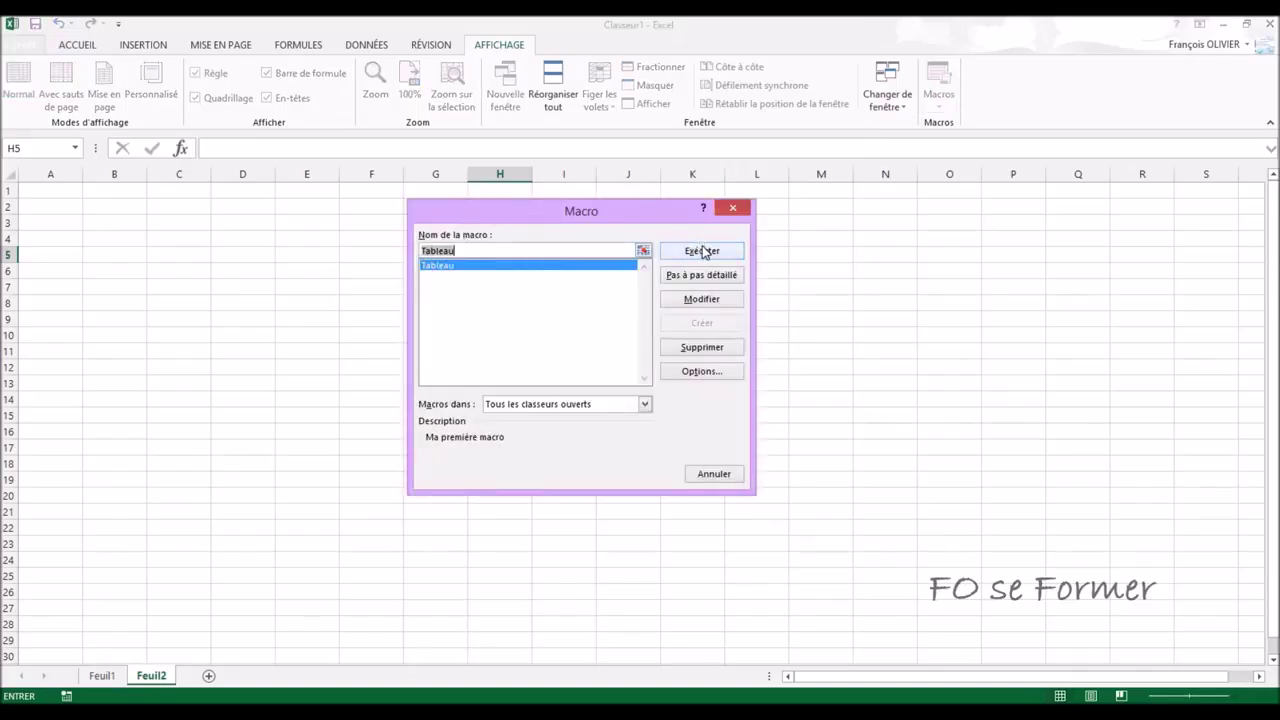
click(715, 474)
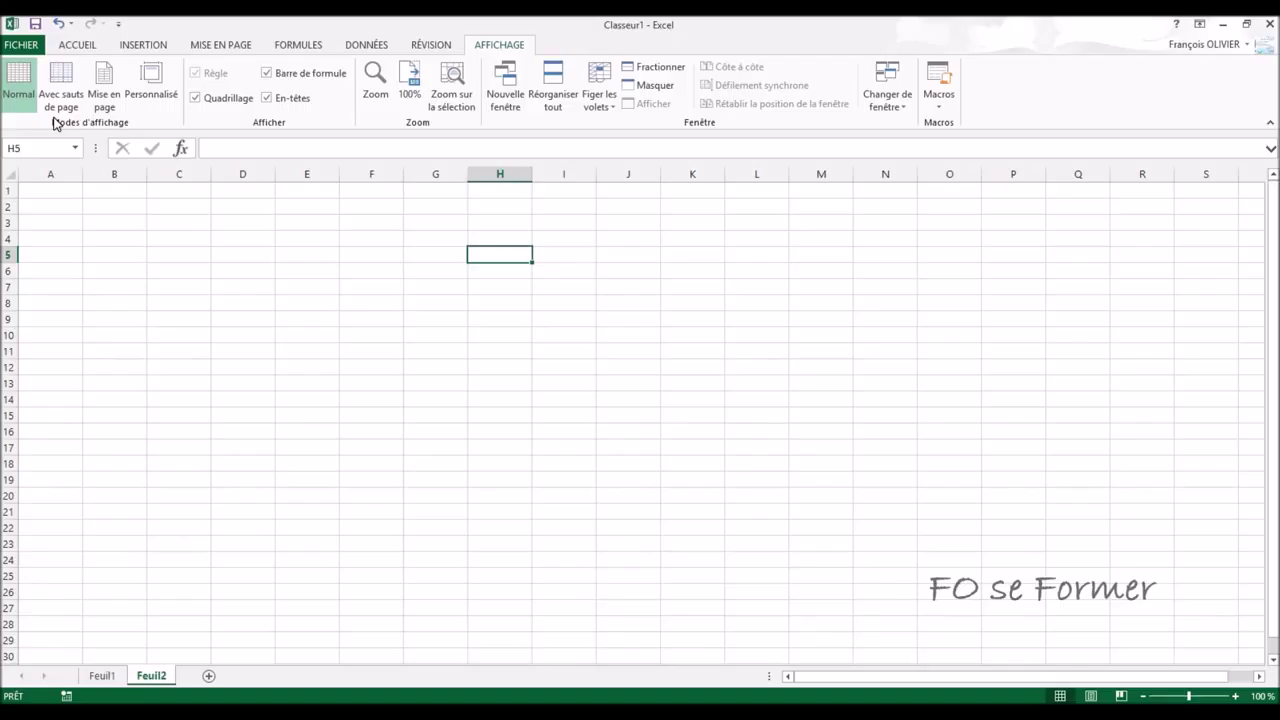
right_click(1040, 92)
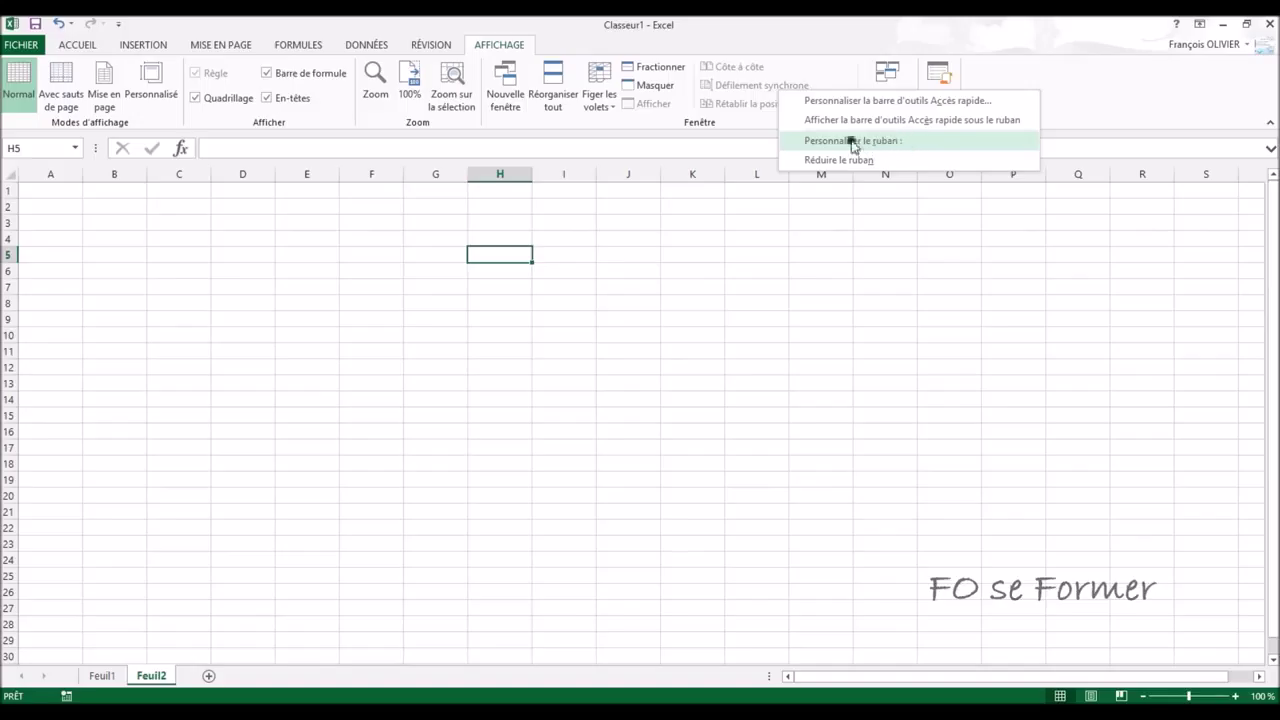
In Personnaliser le ruban, add a Nouvel onglet with its group and move it below Compléments
click(893, 141)
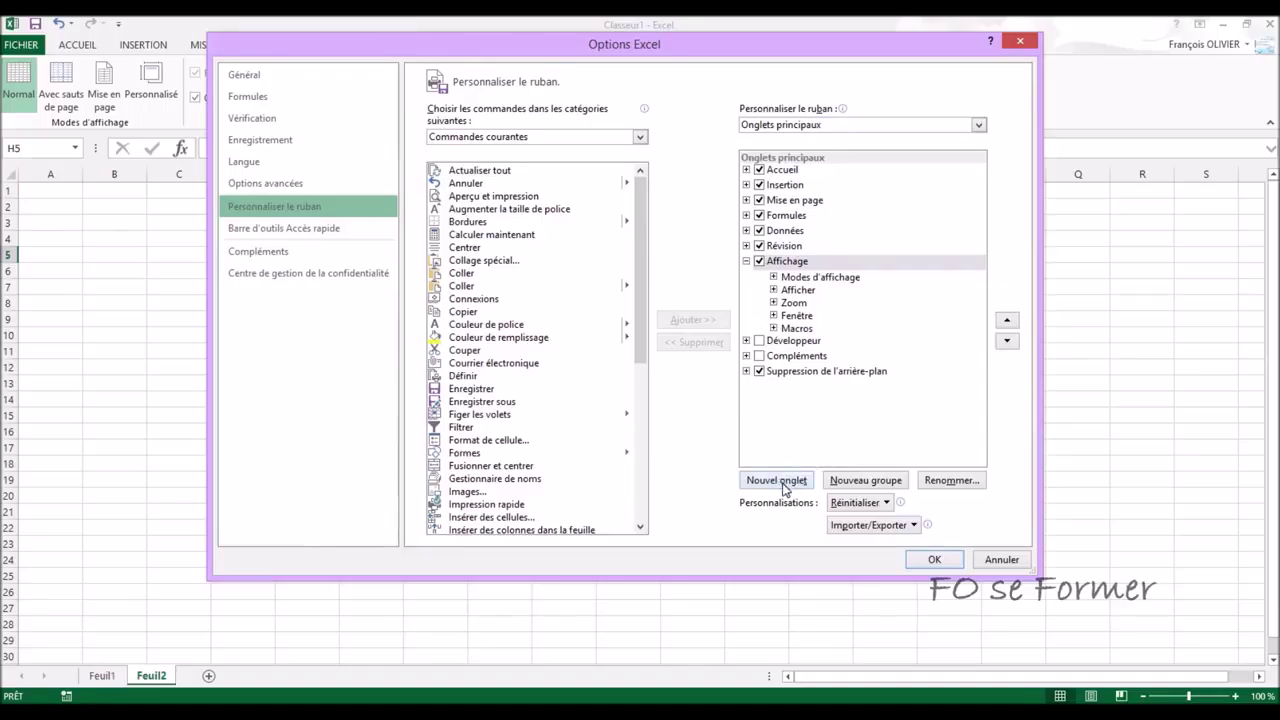
click(785, 486)
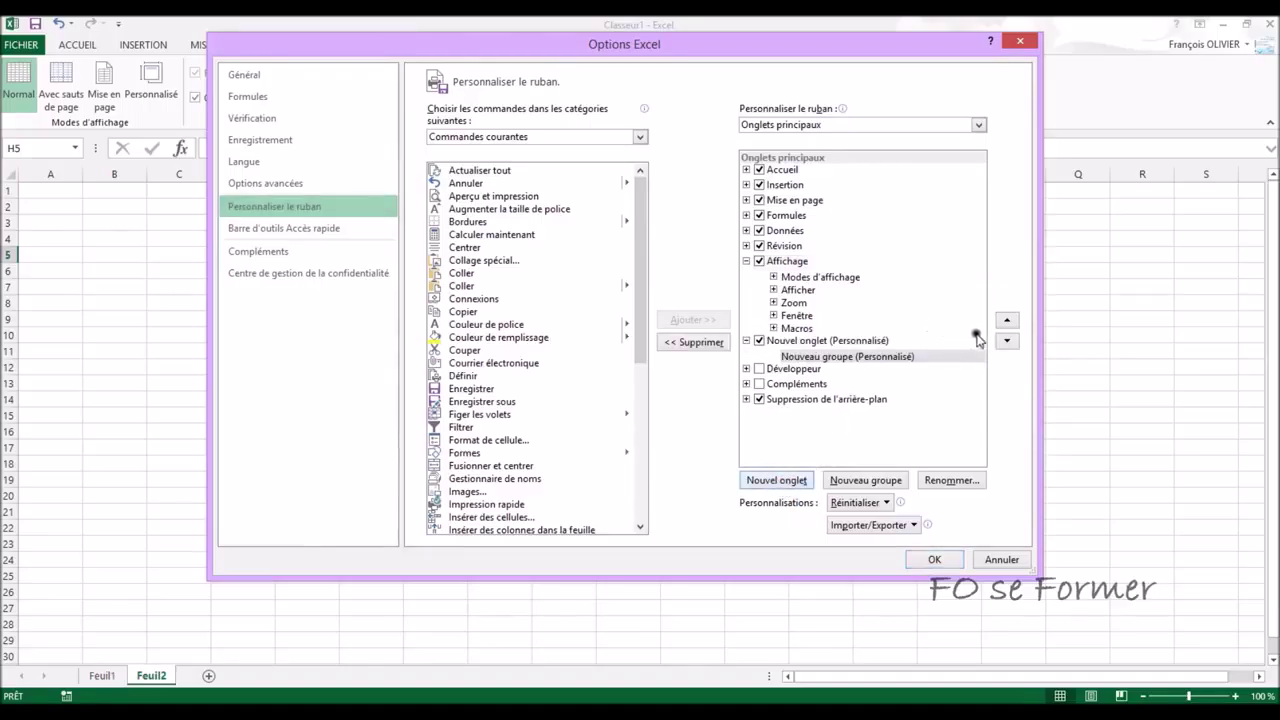
click(884, 341)
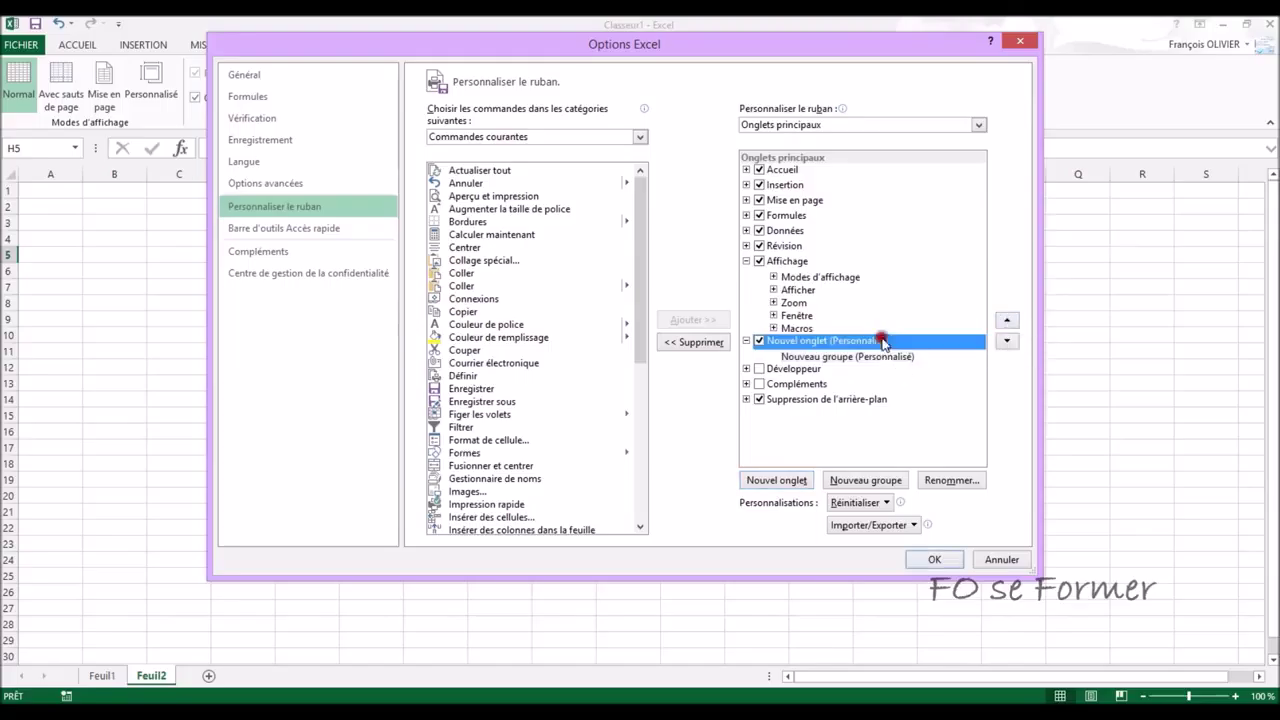
click(1007, 320)
click(1007, 320)
click(1007, 320)
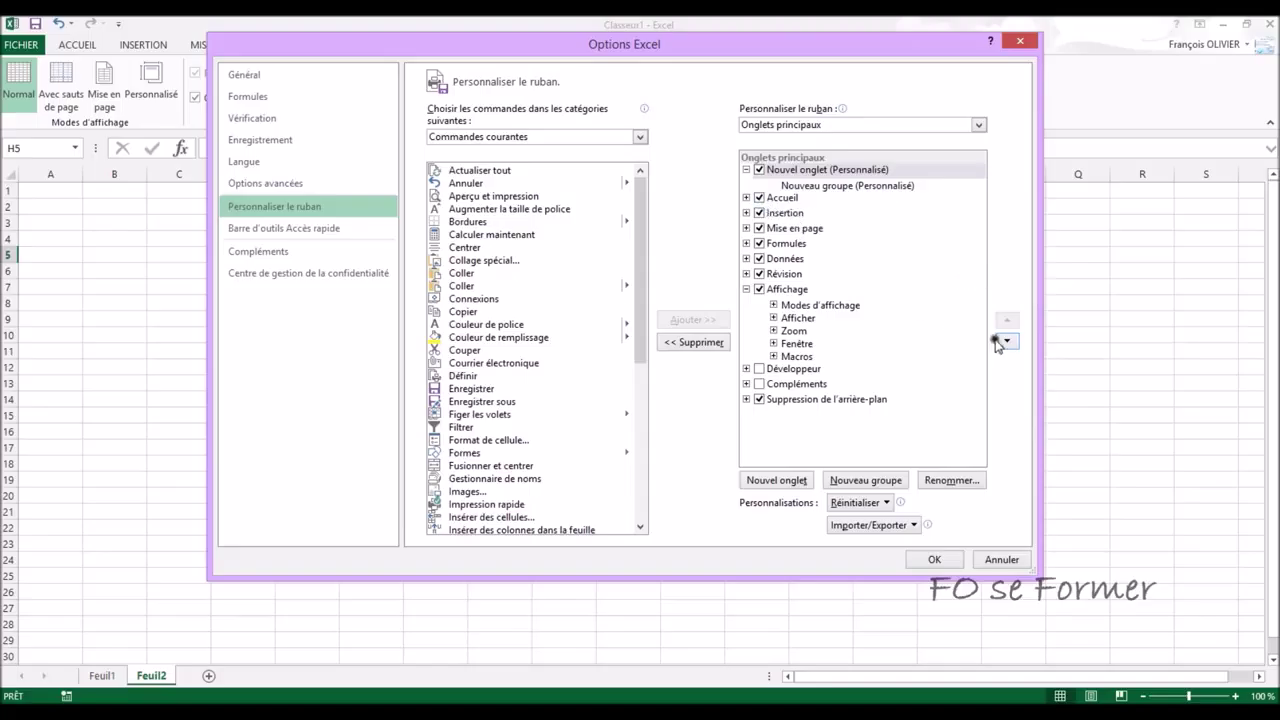
click(1008, 342)
click(1008, 342)
click(1008, 342)
click(1008, 342)
click(1008, 342)
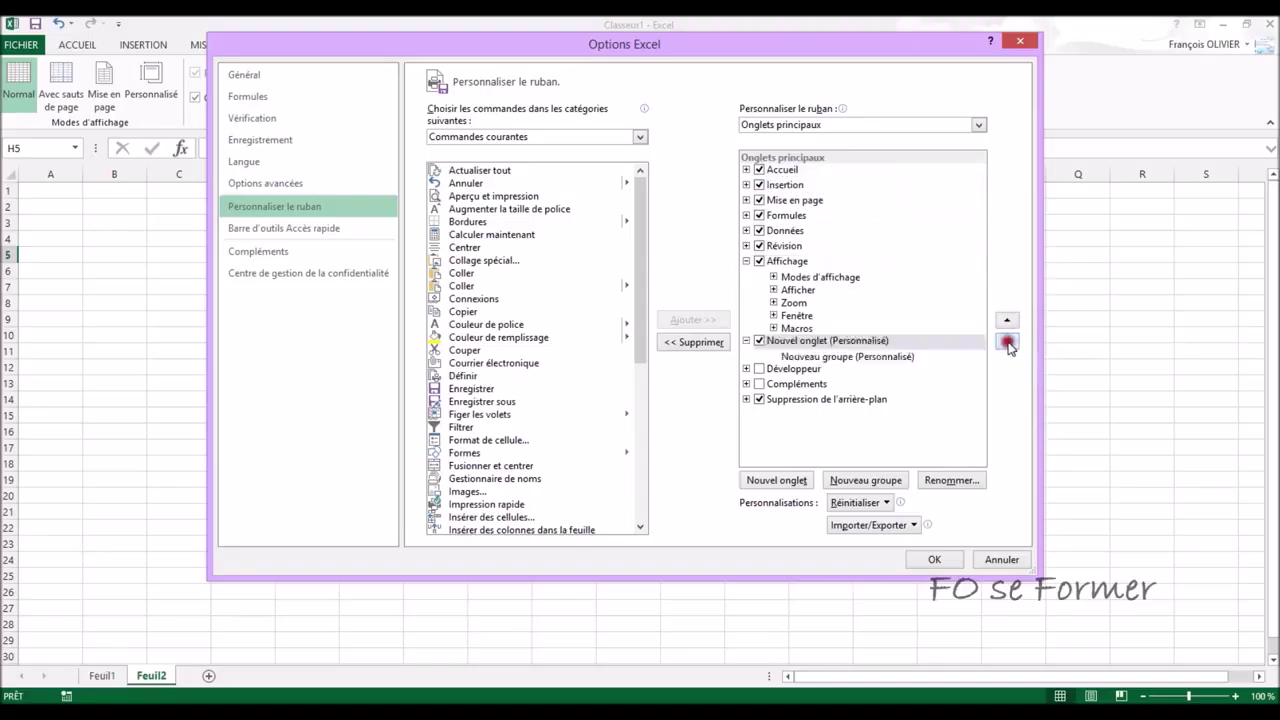
click(1008, 342)
click(1008, 342)
Rename the new custom tab to 'Mes Macros'
click(846, 373)
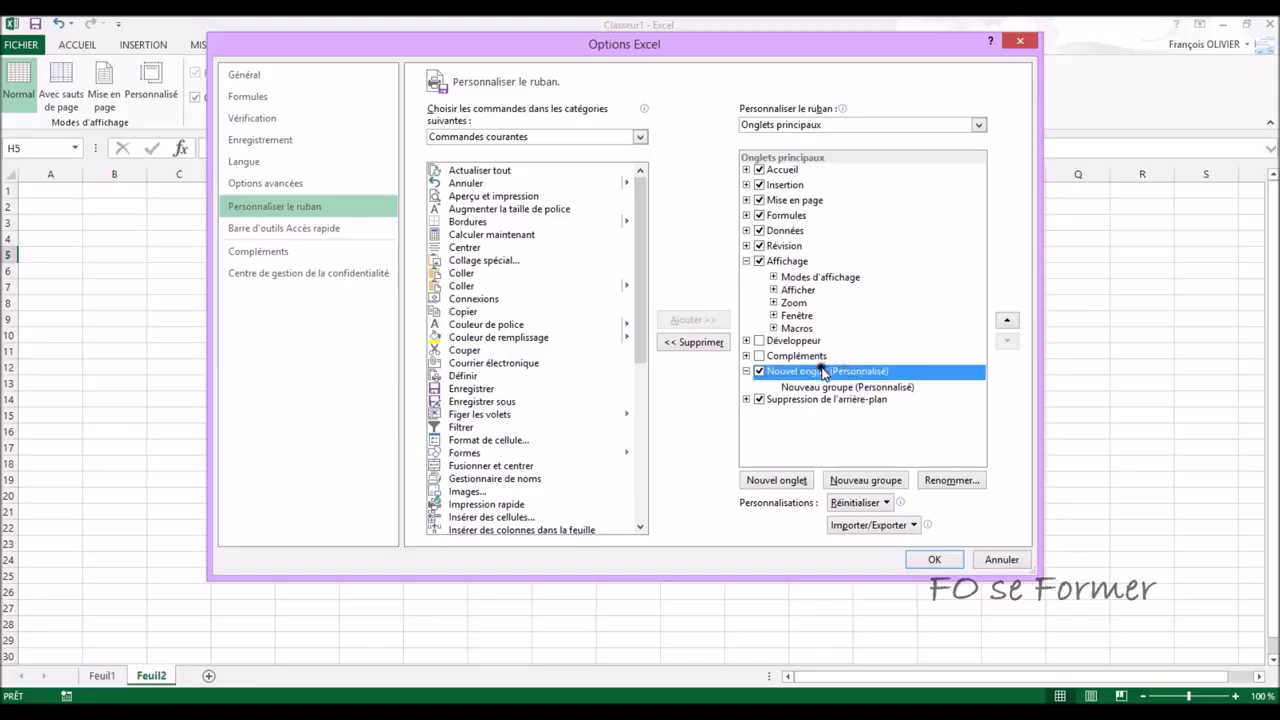
click(940, 480)
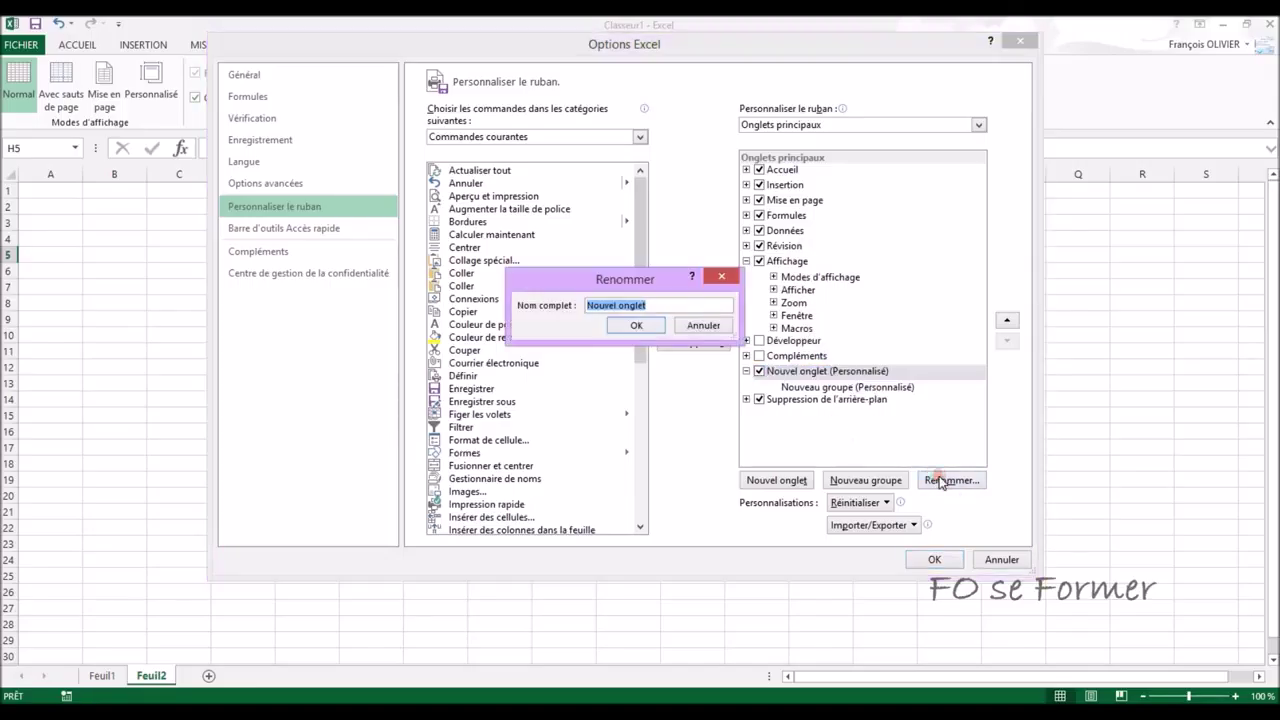
text(Mes Macros)
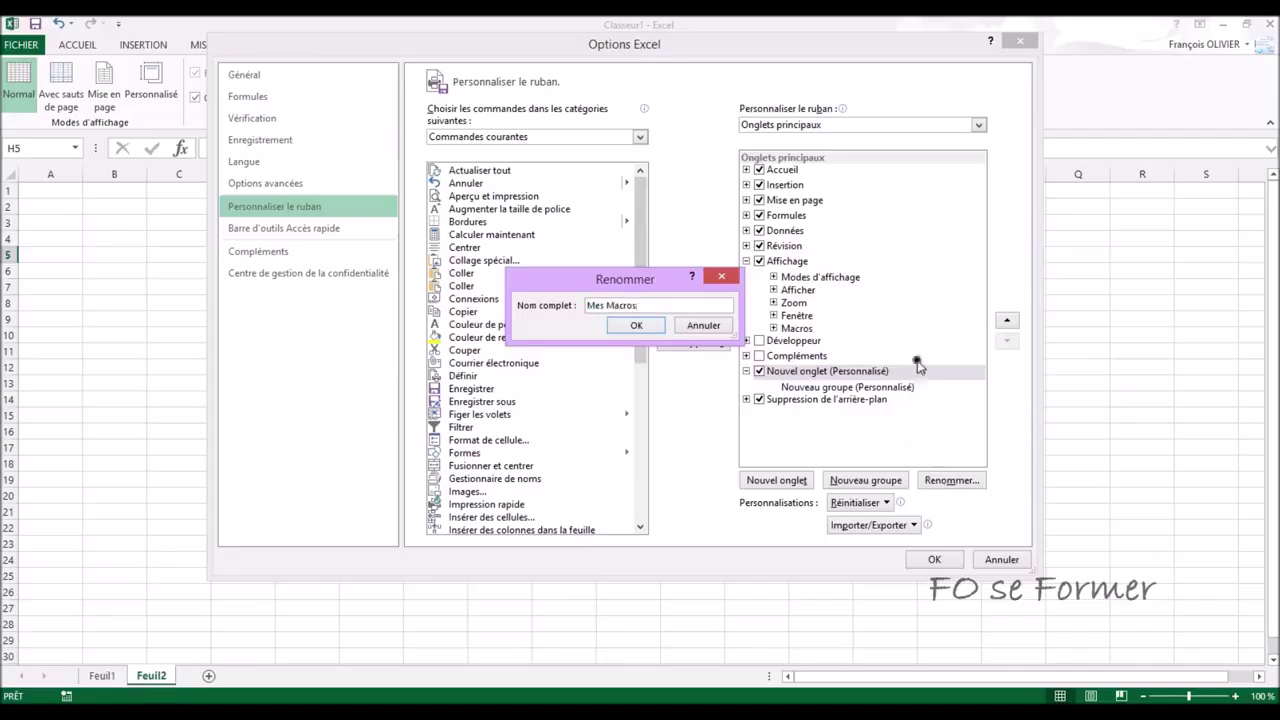
click(646, 325)
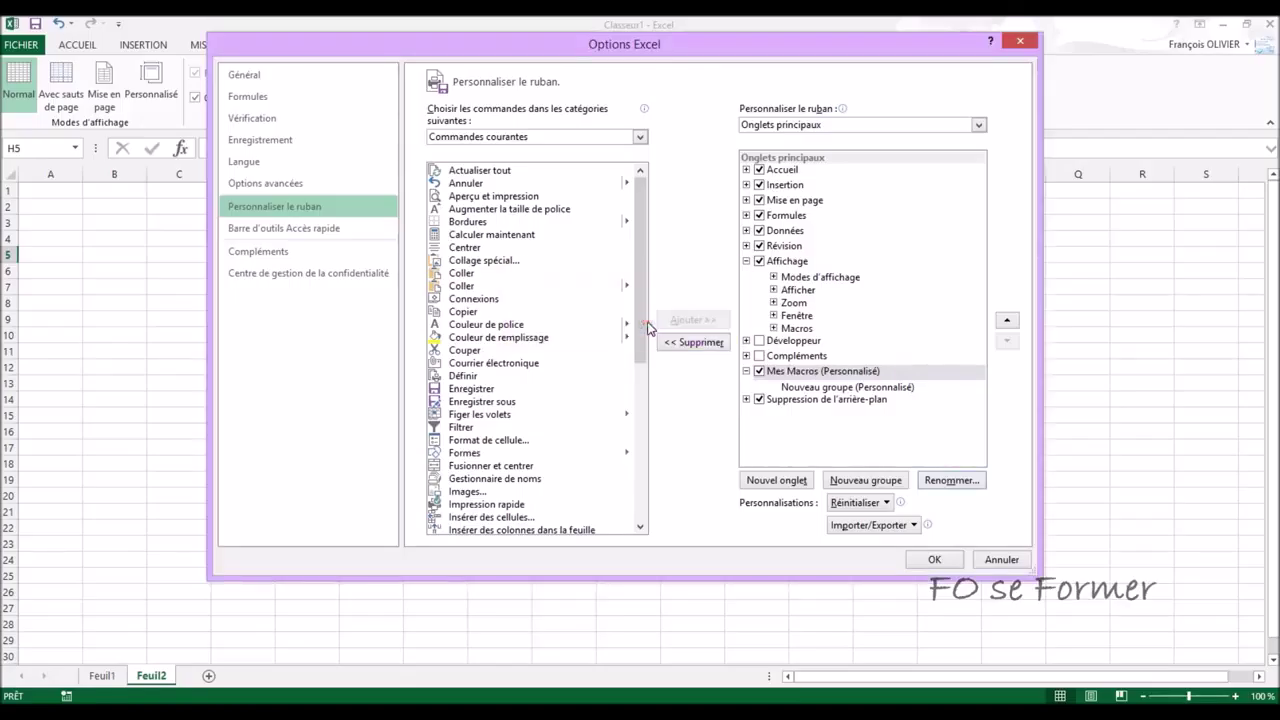
Rename its custom group to 'Création'
click(802, 388)
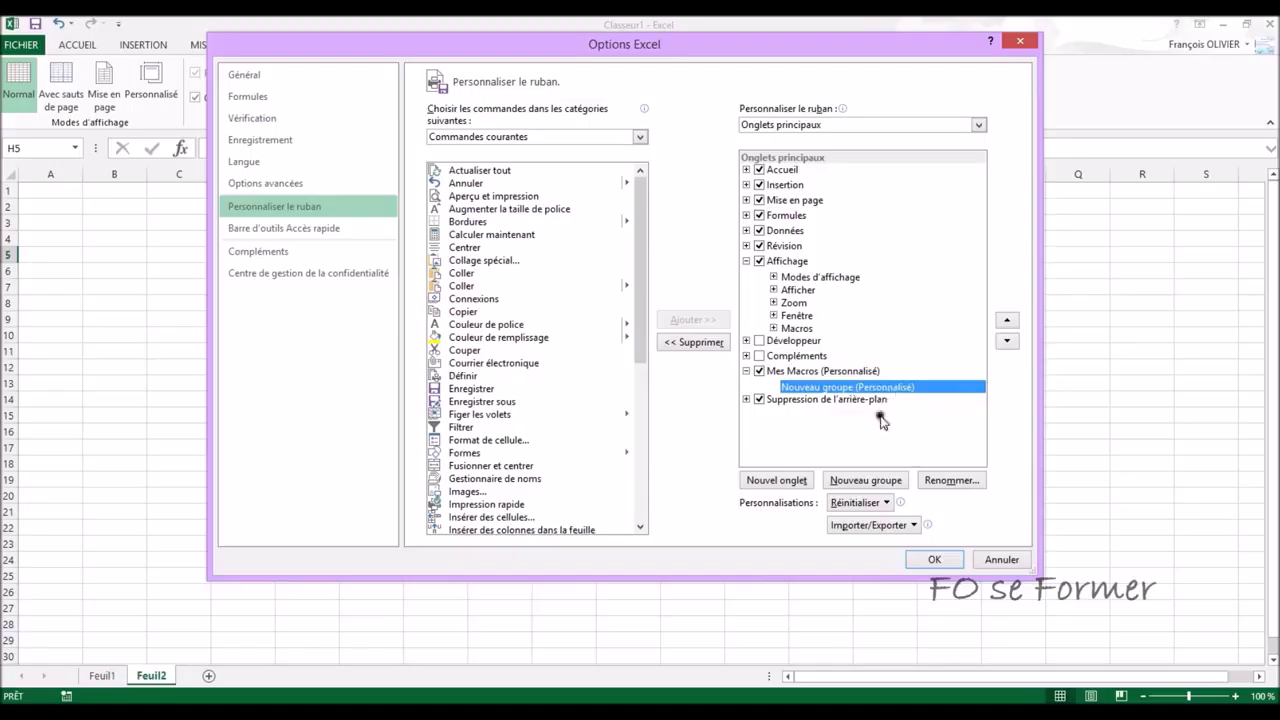
click(930, 481)
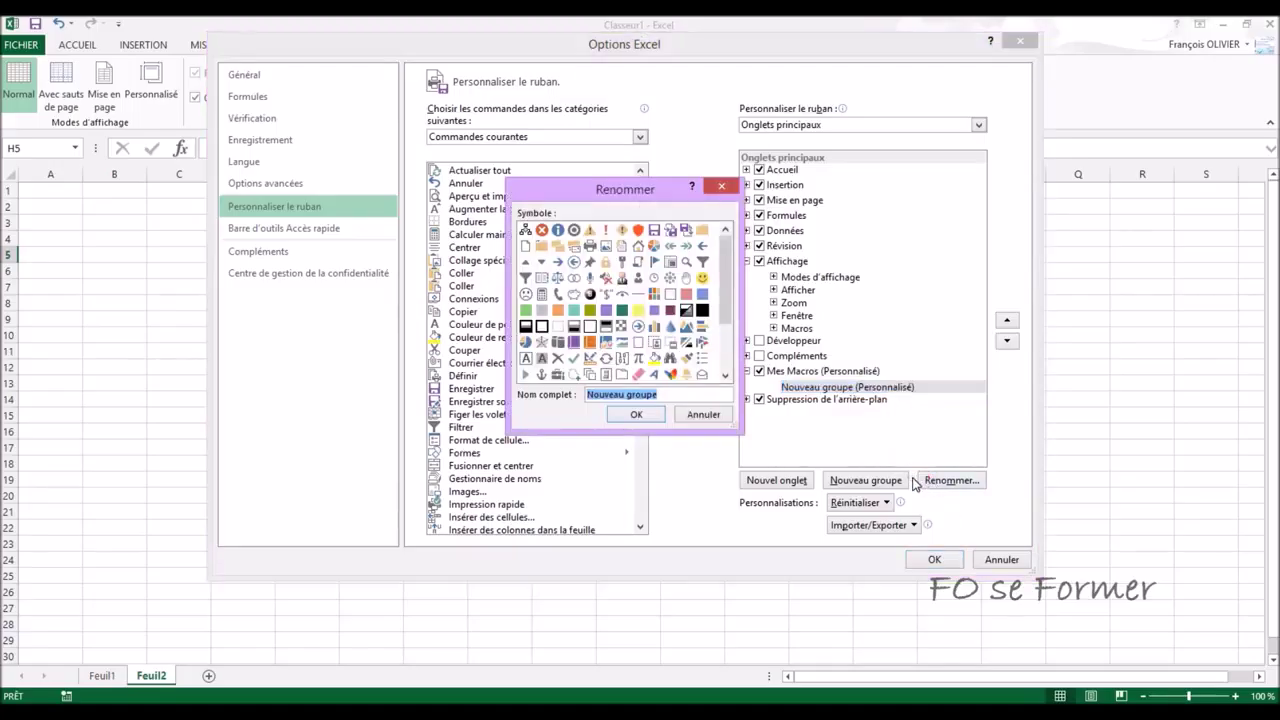
text(Création)
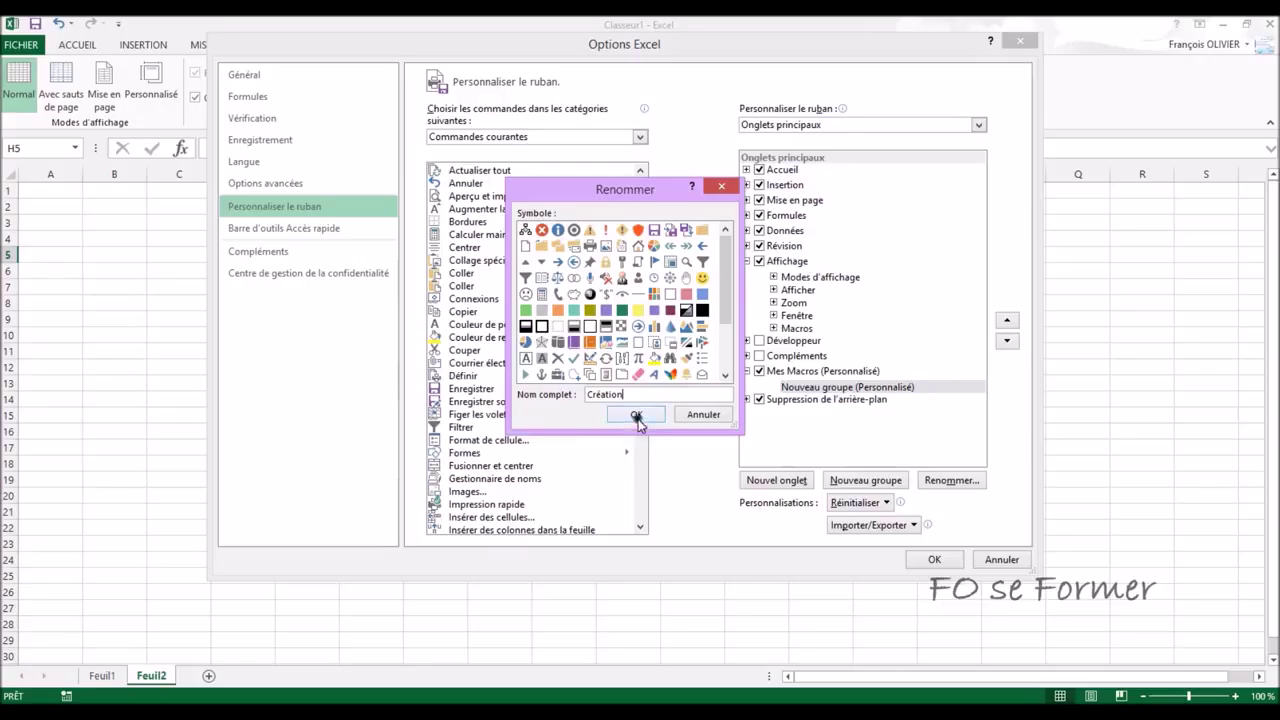
click(638, 416)
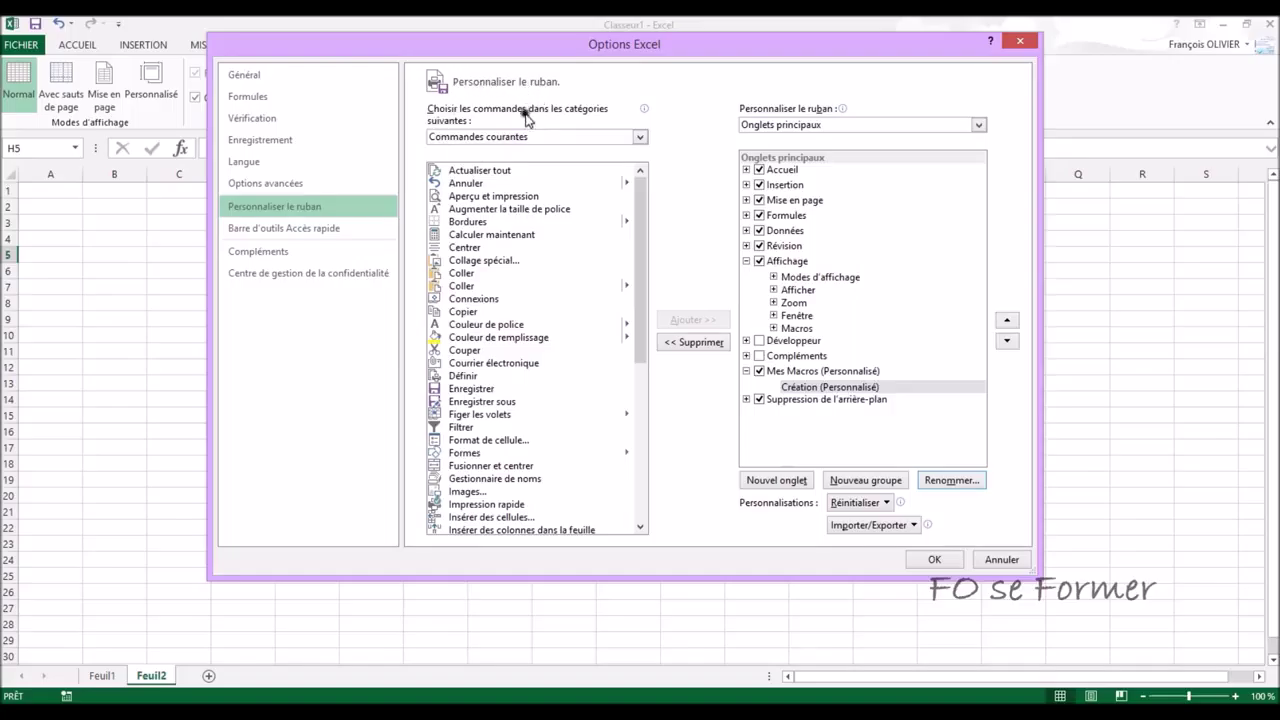
Filter the command list to Macros and add Tableau to the Création group
click(641, 138)
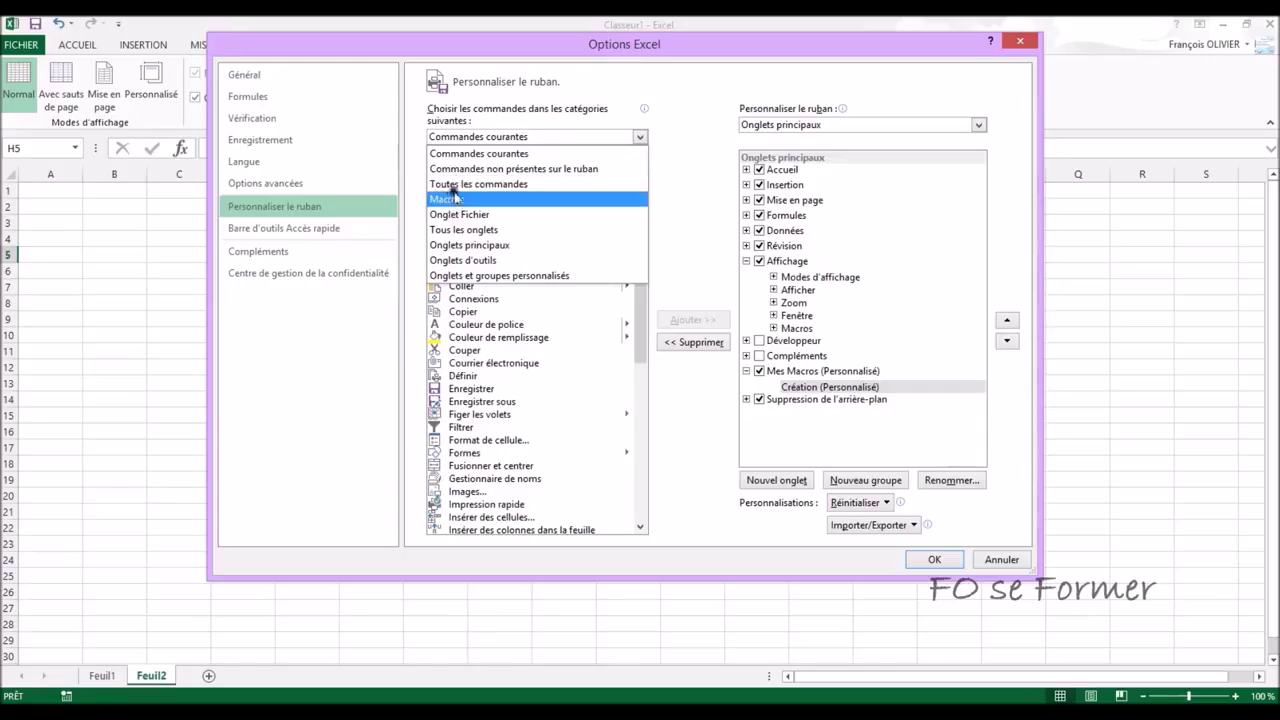
click(468, 200)
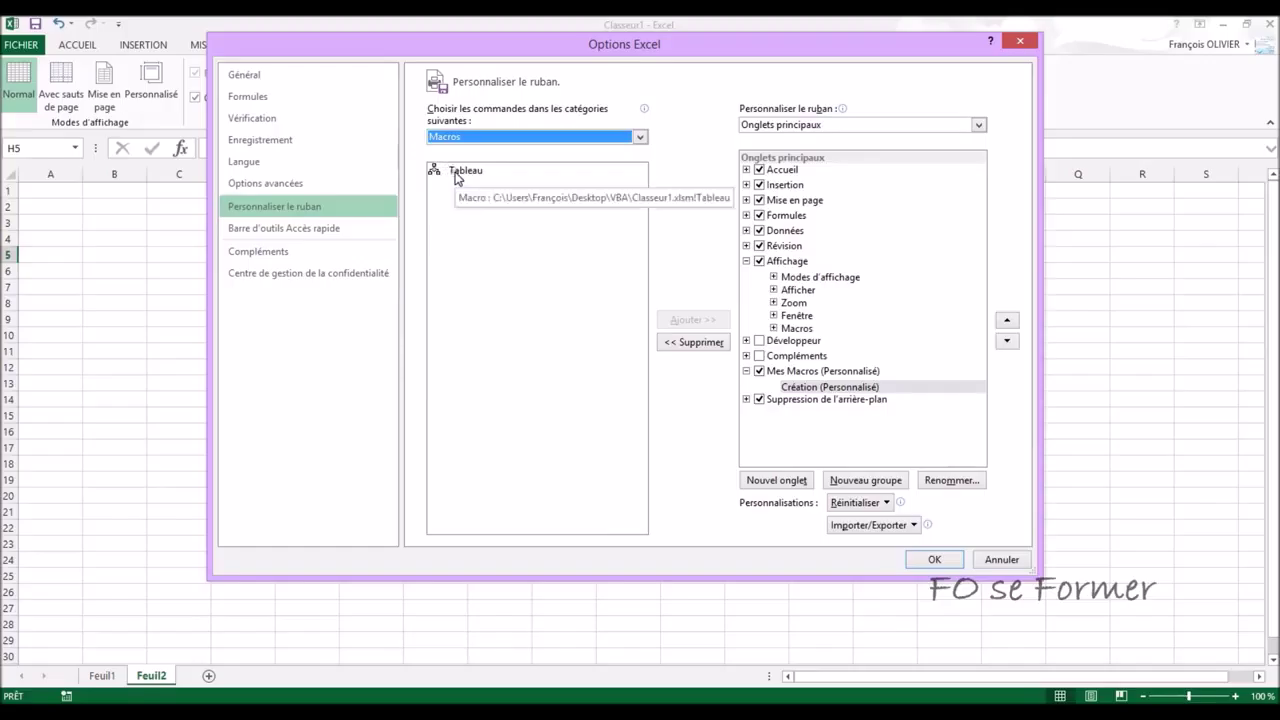
click(454, 173)
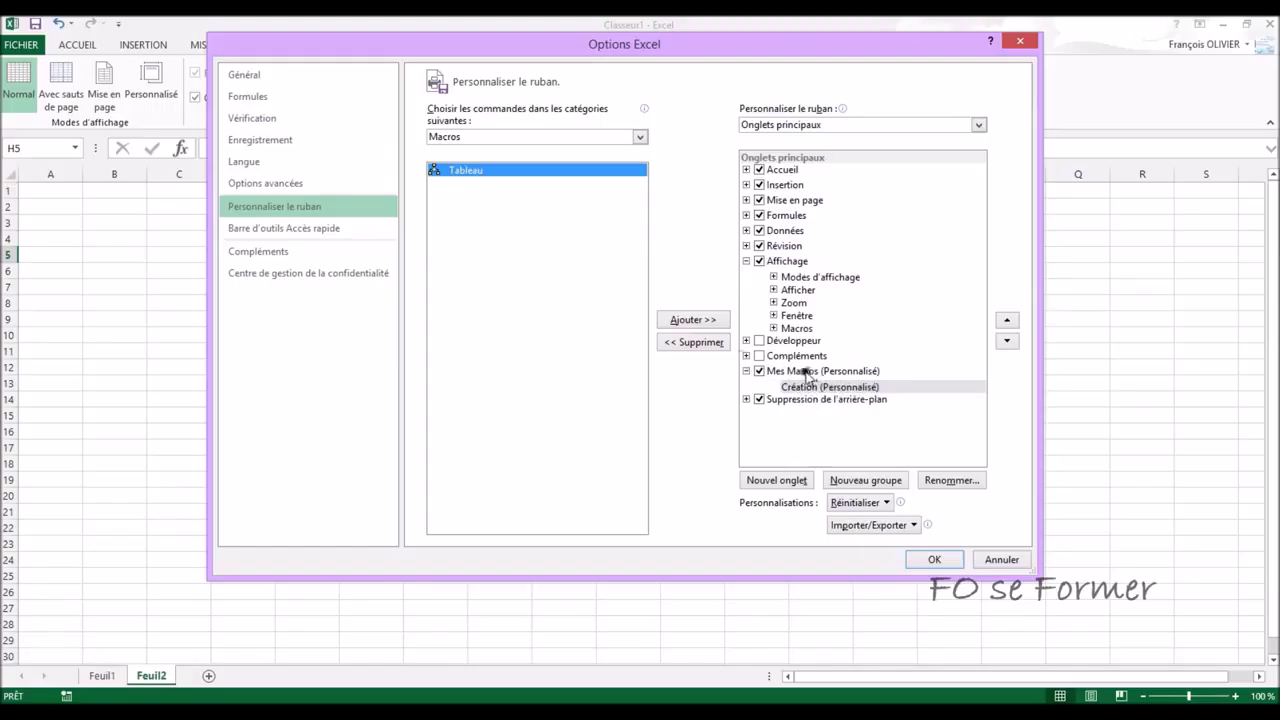
click(704, 320)
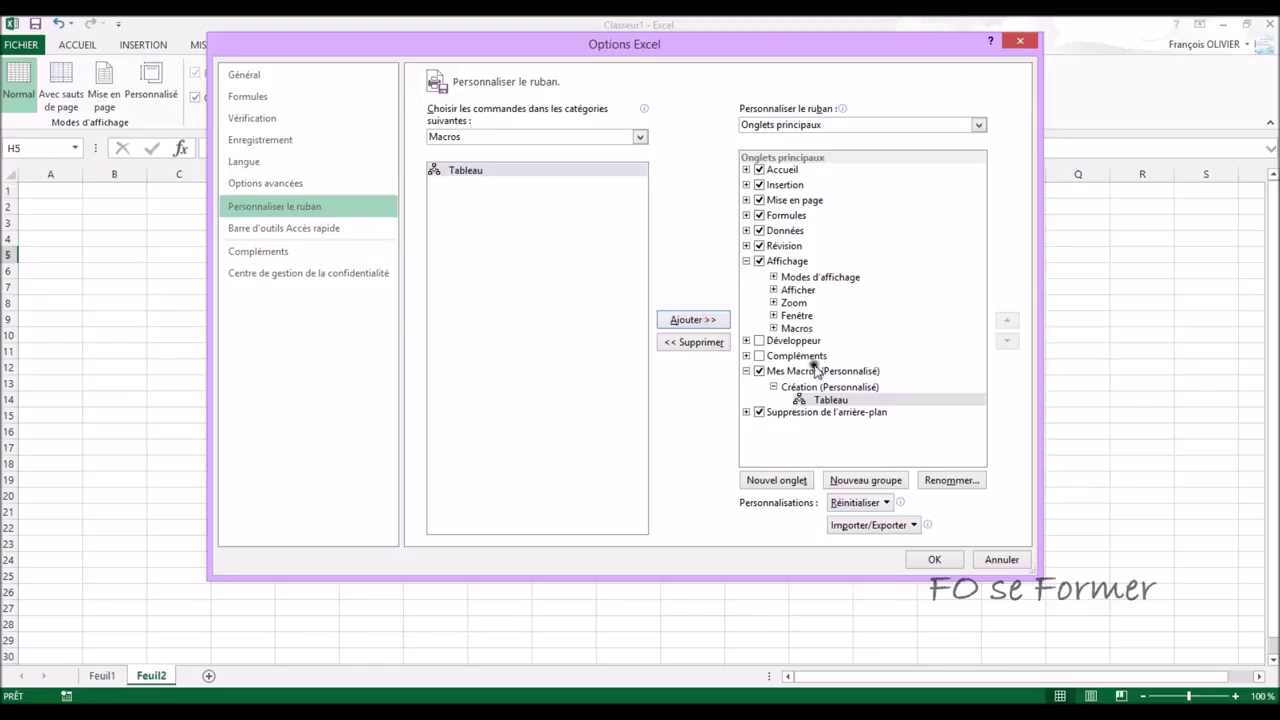
click(822, 400)
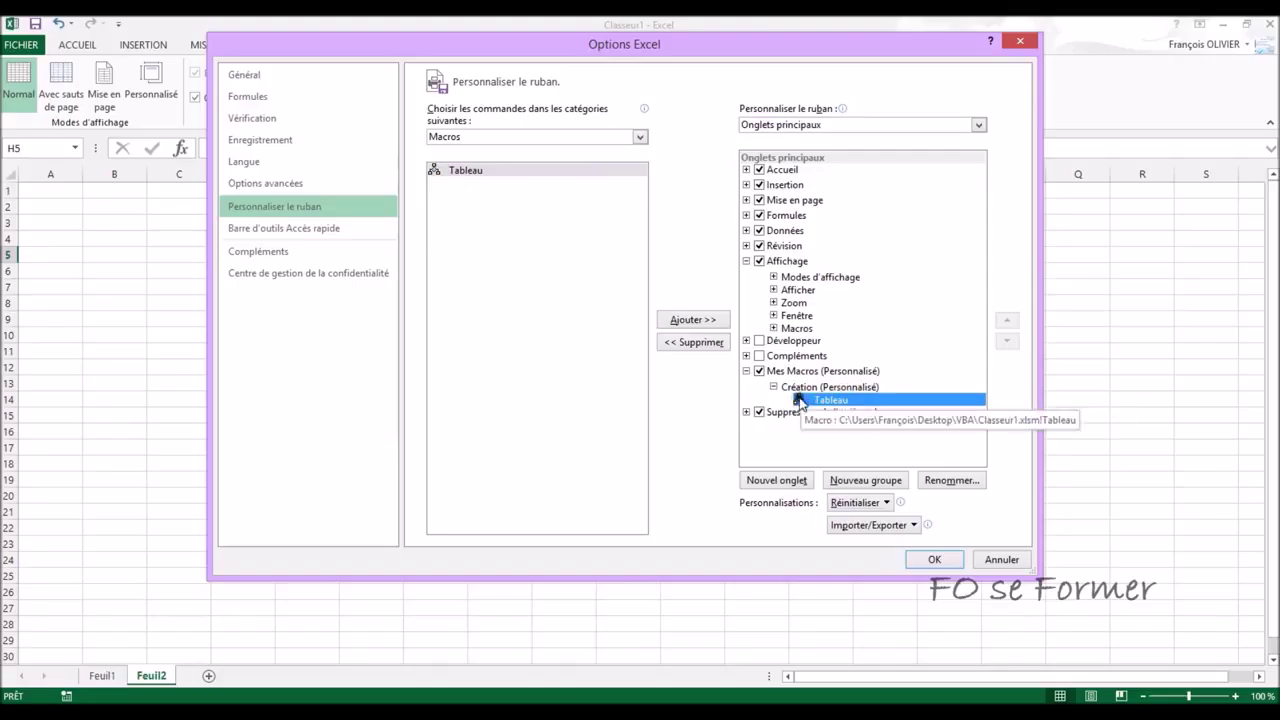
Give the Tableau entry the grey square symbol, keep its name, and apply the ribbon changes
click(944, 481)
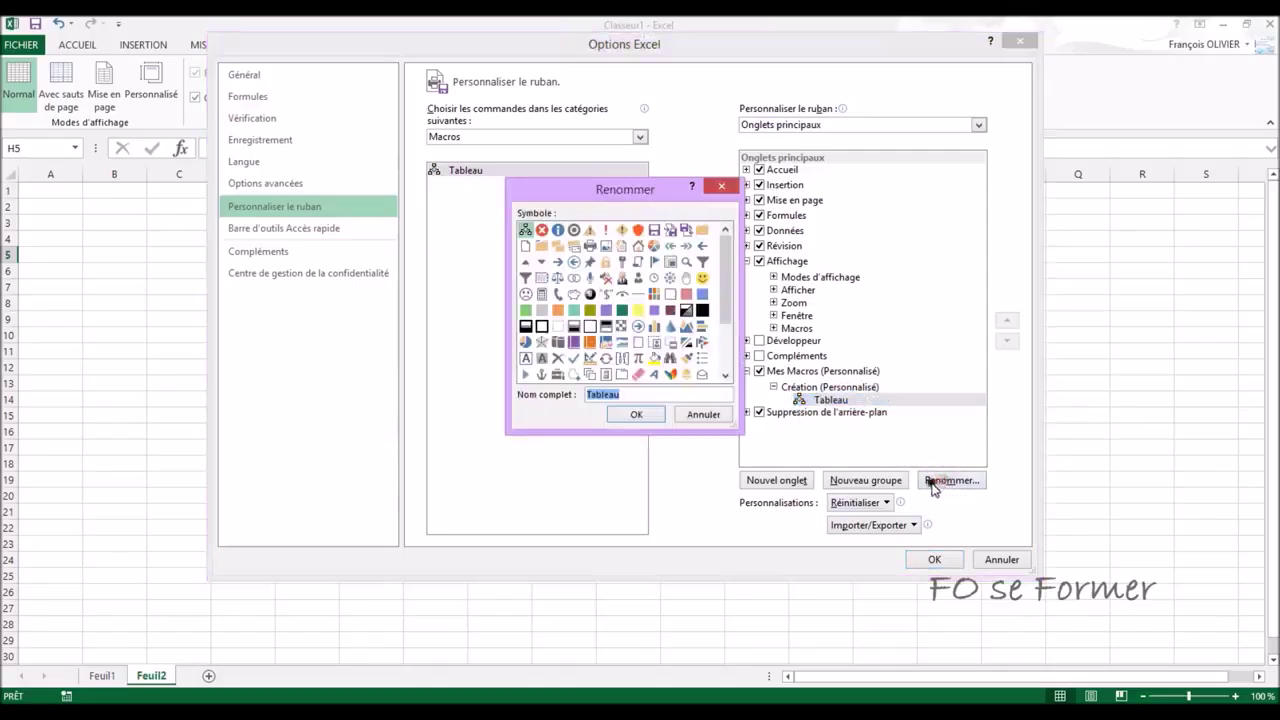
drag(735, 285, 729, 336)
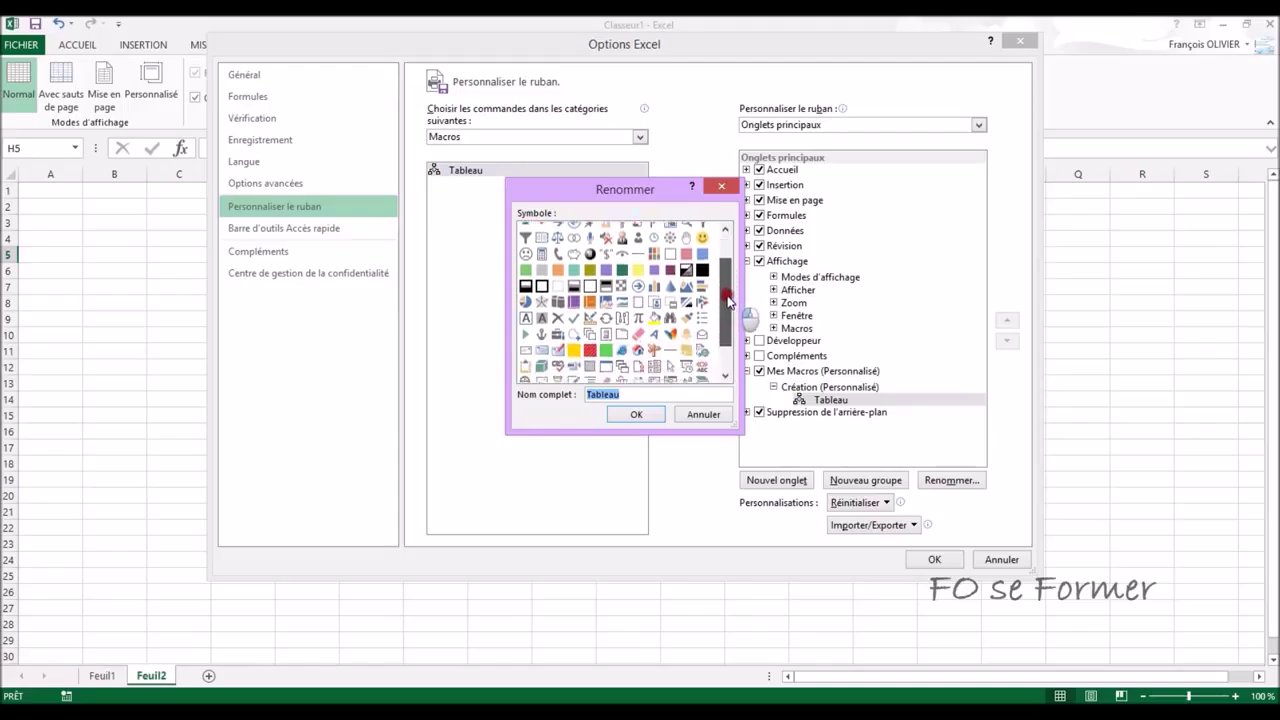
mouse_move(729, 336)
mouse_down()
mouse_move(729, 265)
mouse_move(729, 333)
mouse_up()
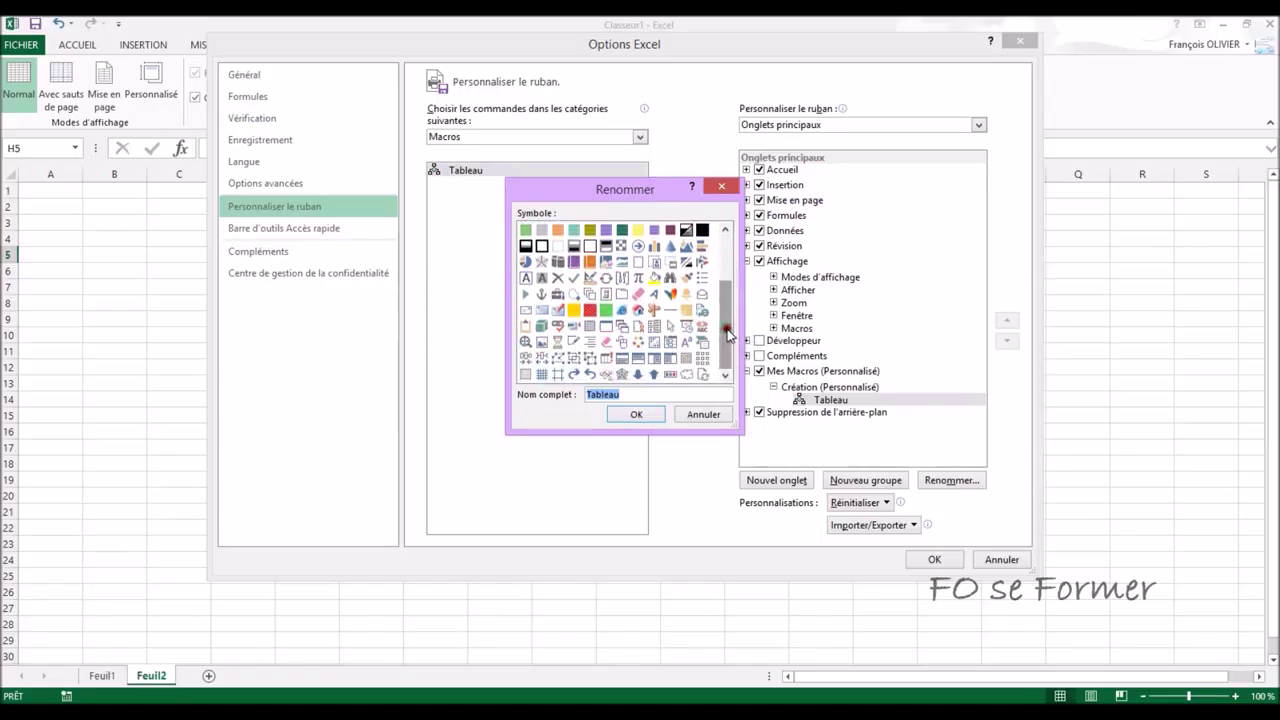
click(588, 330)
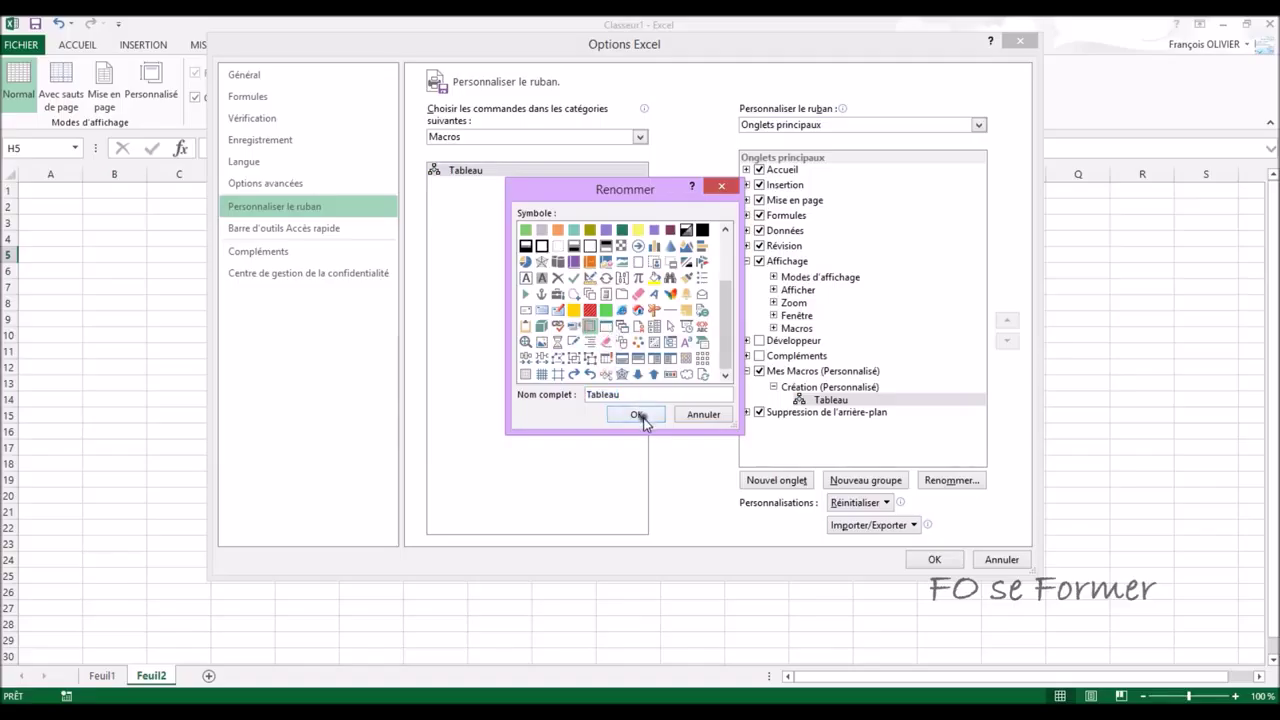
click(640, 415)
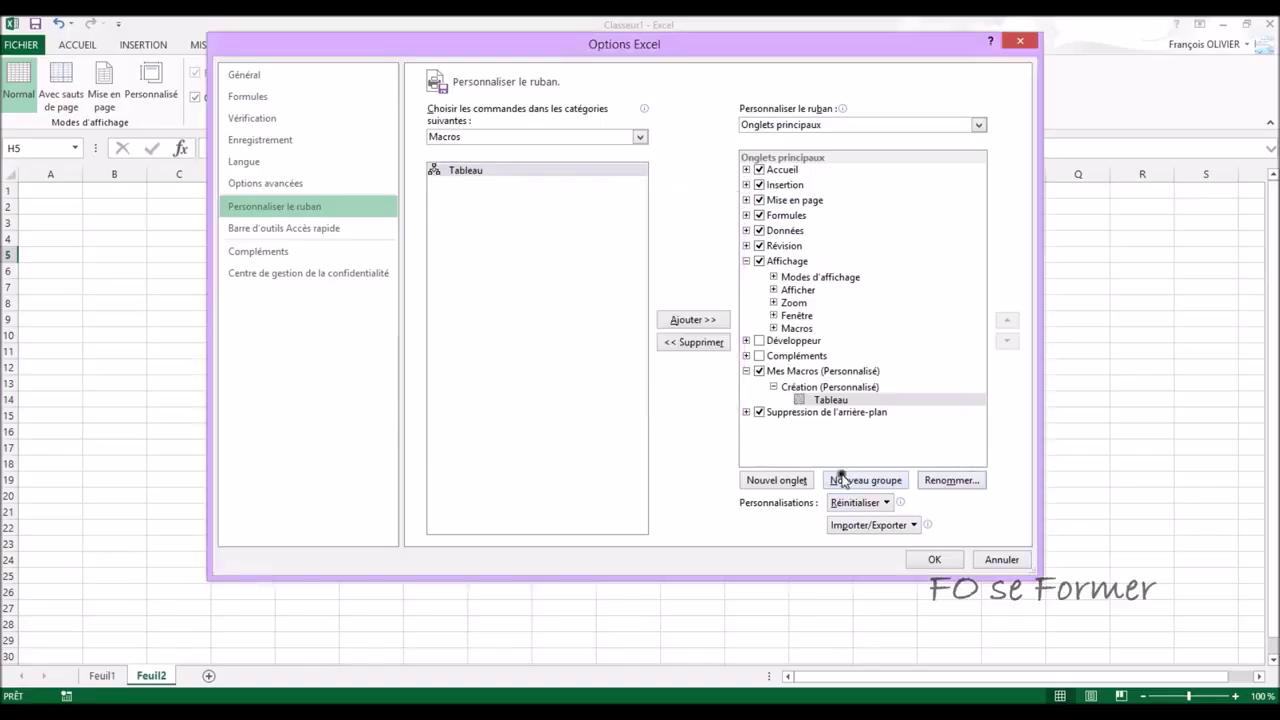
click(936, 560)
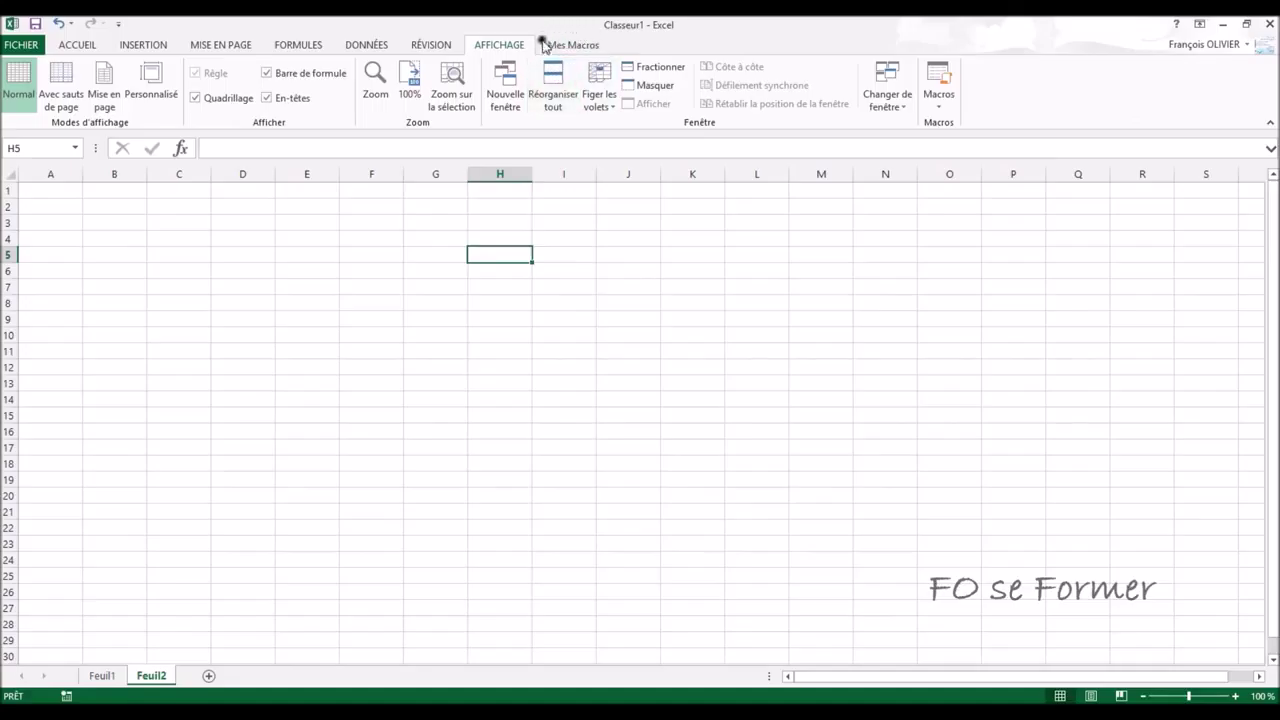
On the Mes Macros tab, select A1 and run Tableau from the Création group
click(571, 46)
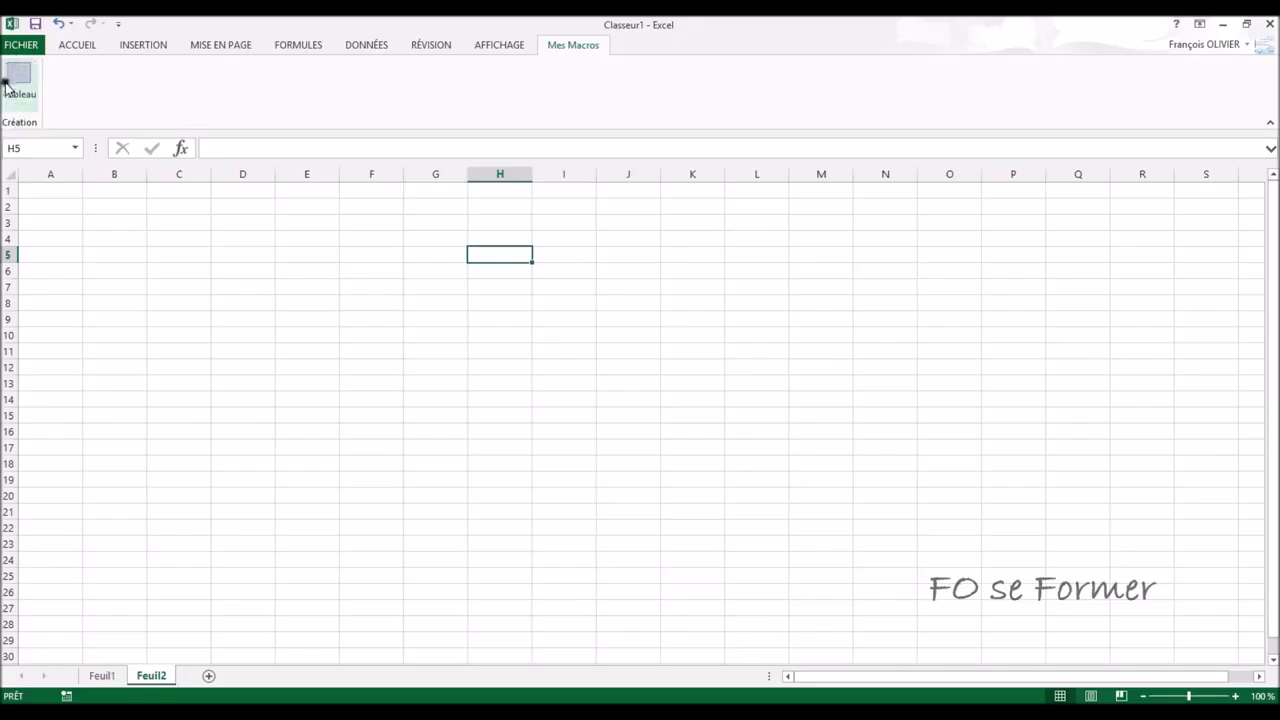
click(40, 191)
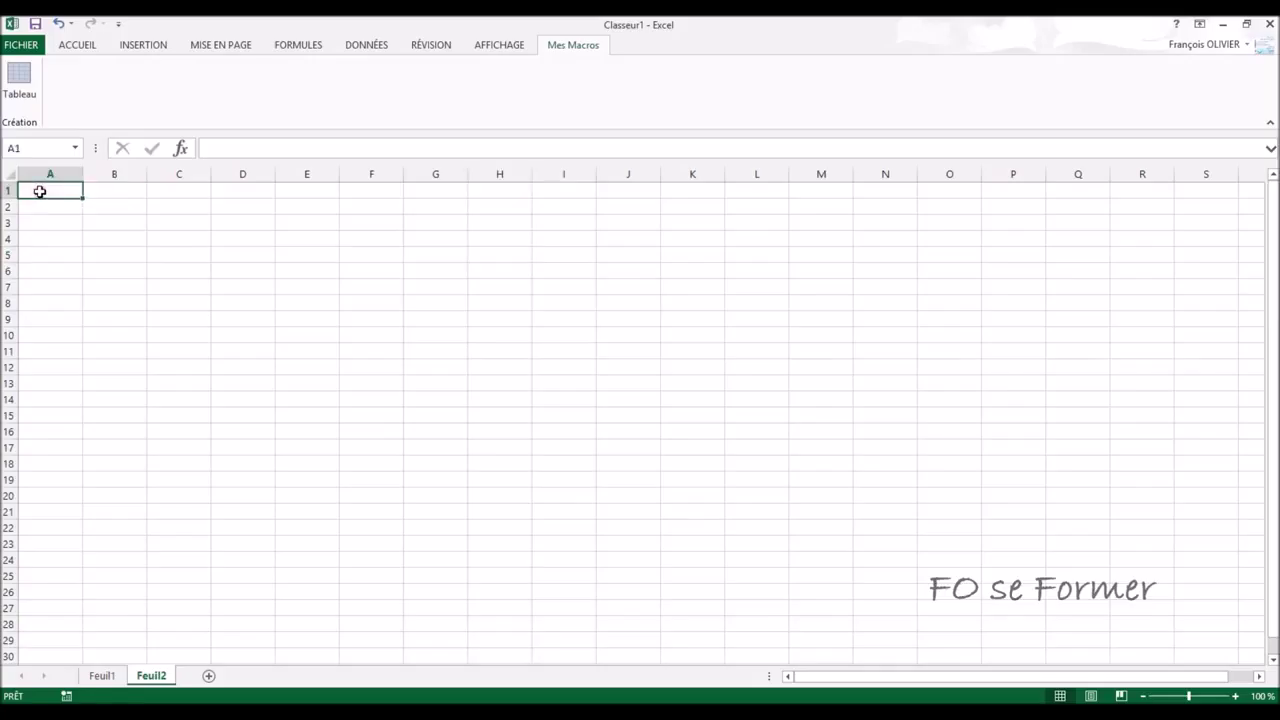
click(16, 80)
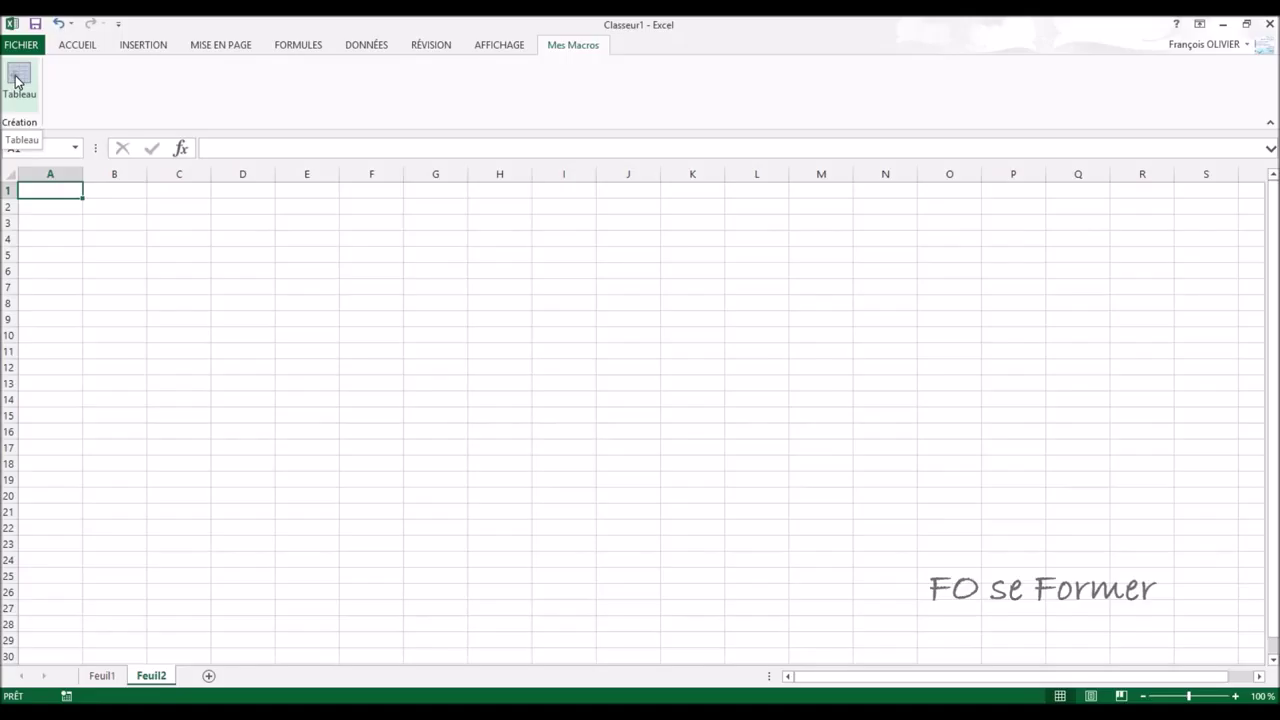
click(16, 82)
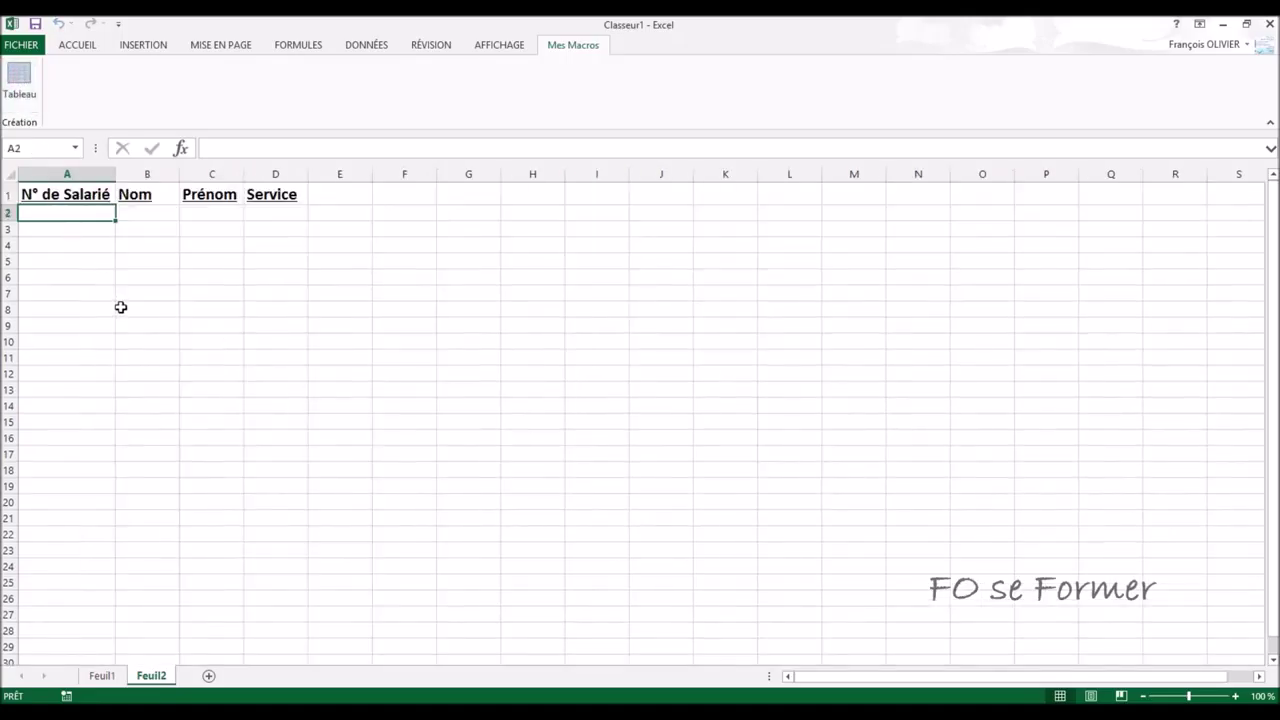
click(57, 193)
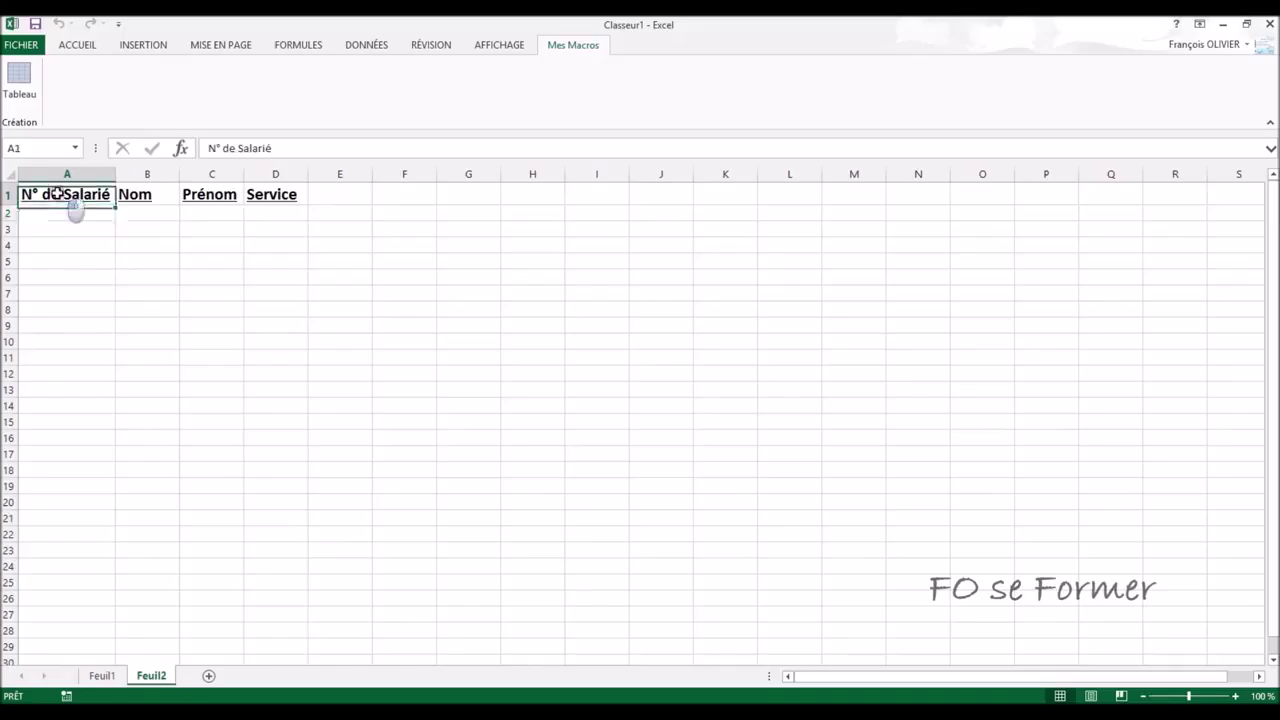
drag(57, 193, 268, 191)
key(Delete)
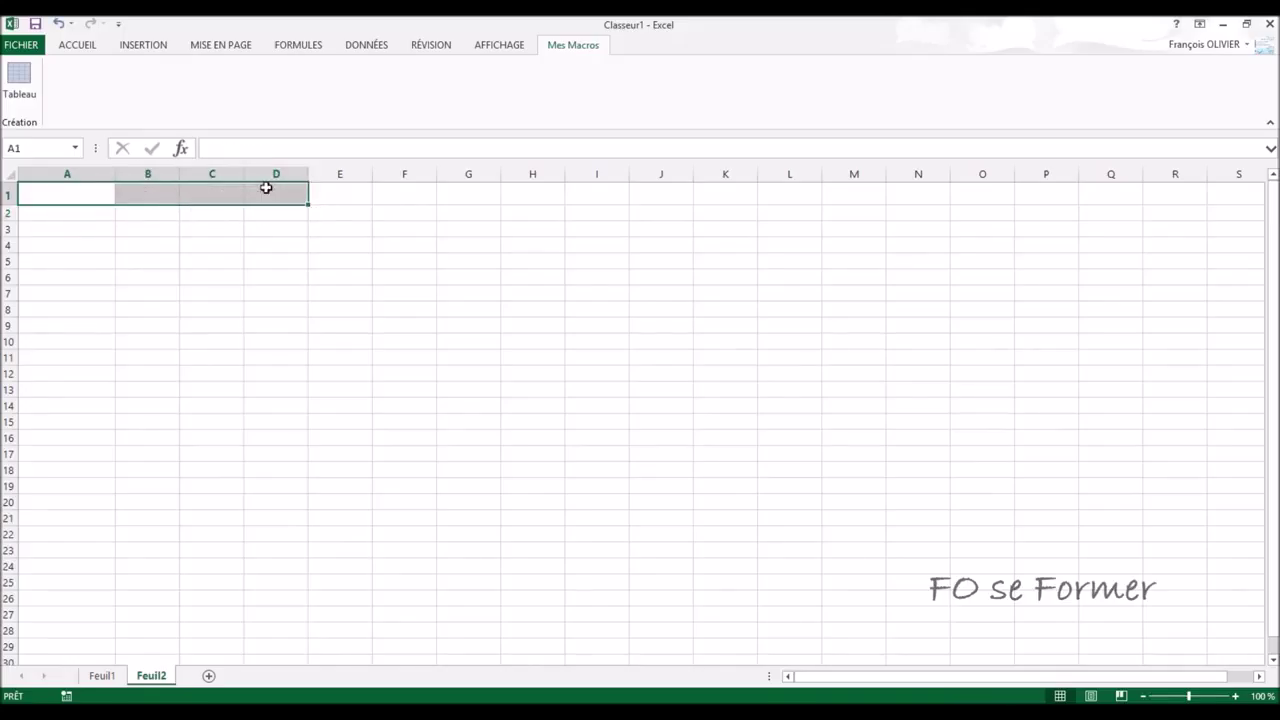
click(228, 237)
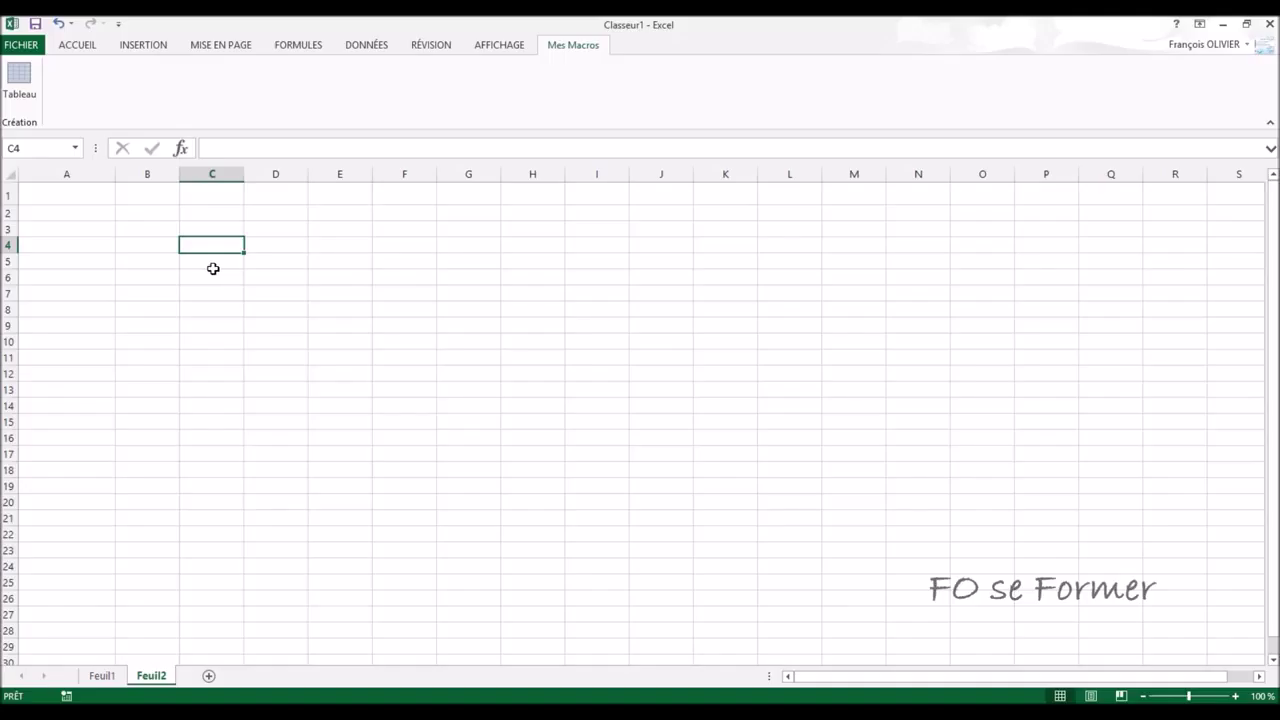
right_click(545, 86)
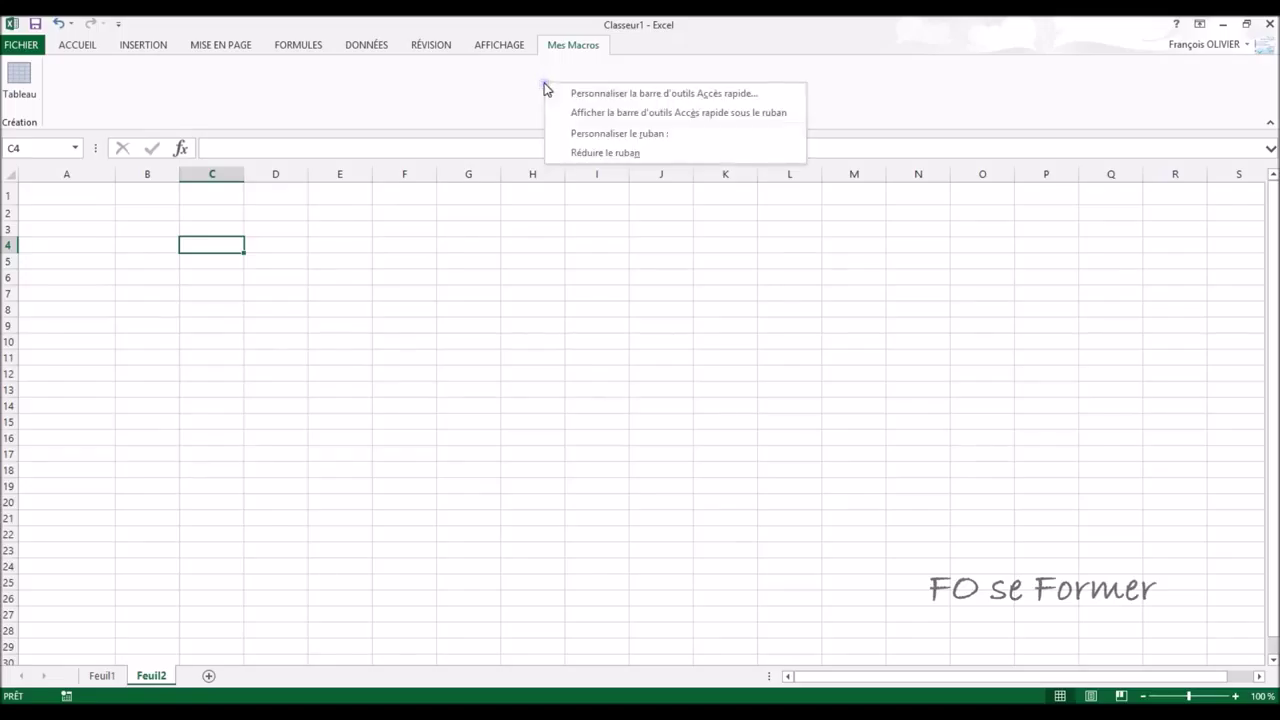
Enable the Développeur tab in the ribbon customisation settings
click(584, 136)
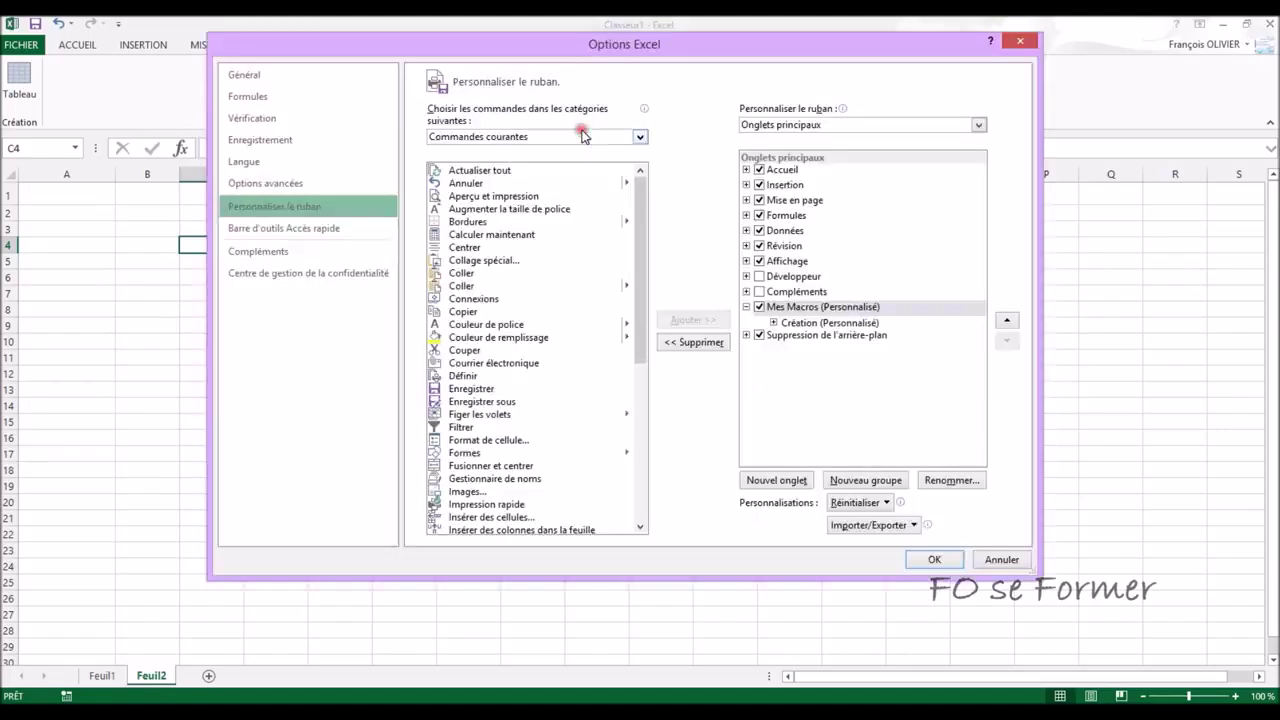
click(760, 277)
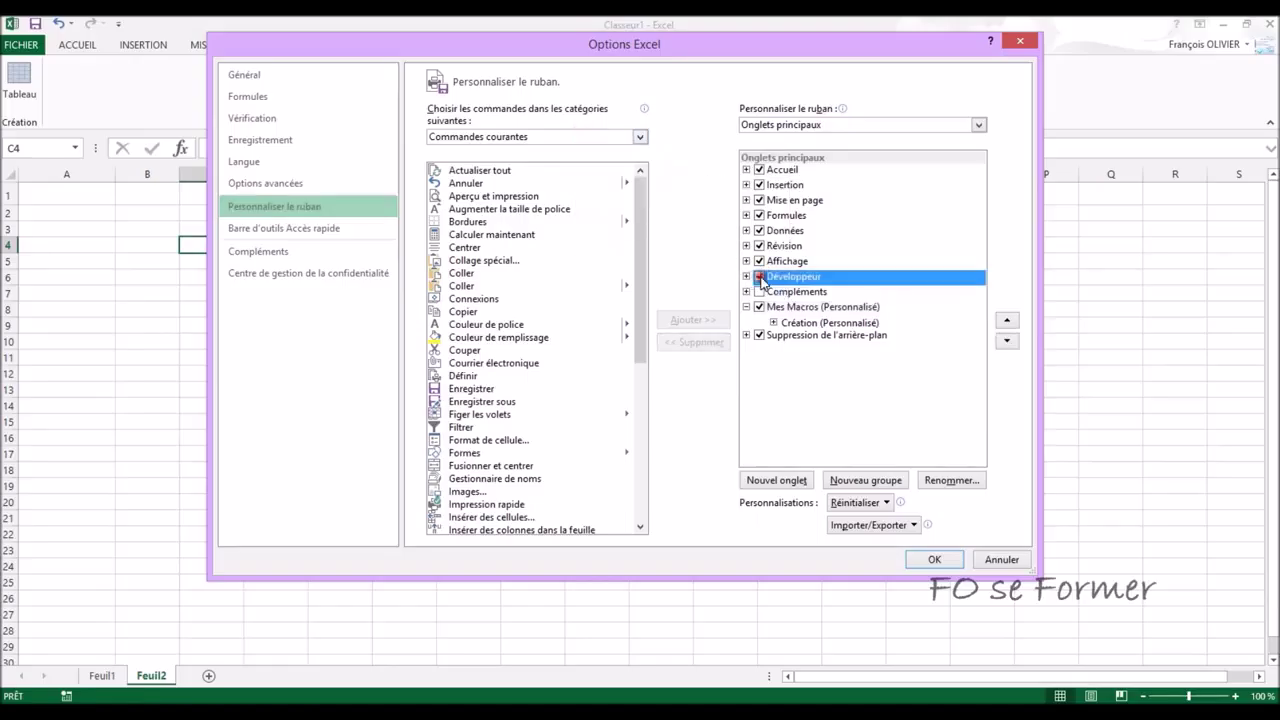
click(924, 557)
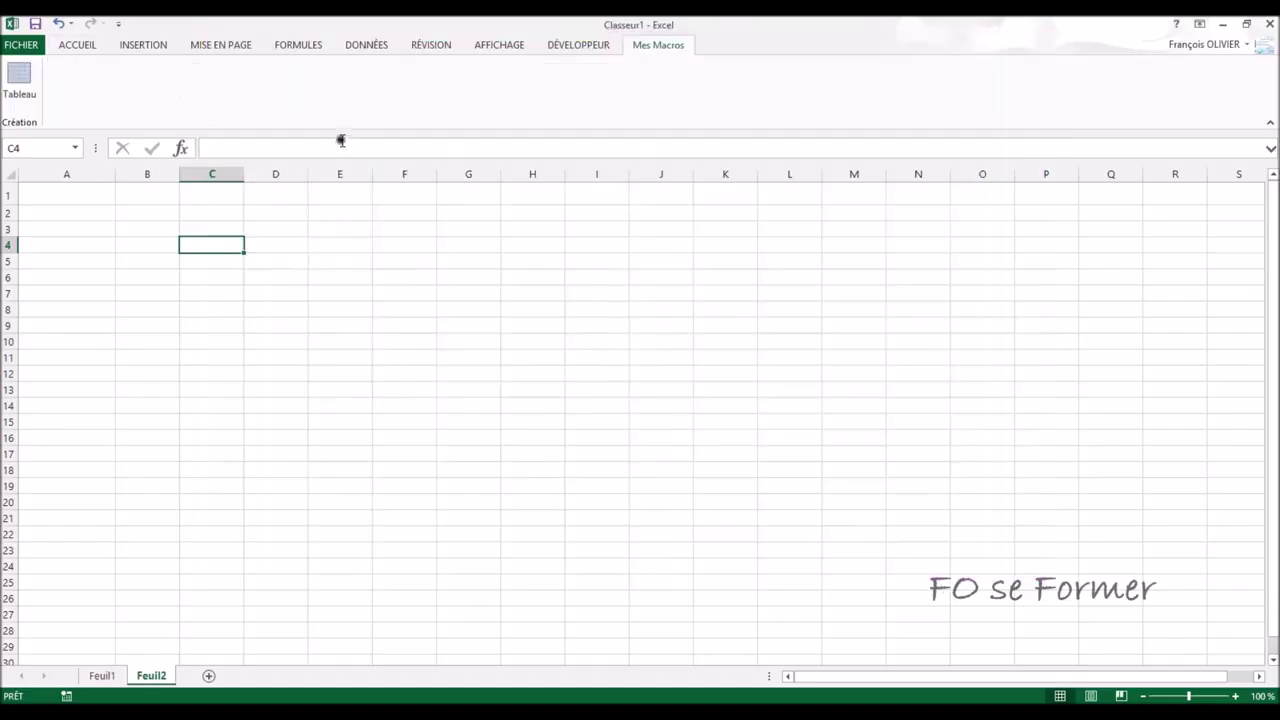
From Développeur > Insérer, draw a form button spanning roughly F2 to H4
click(572, 50)
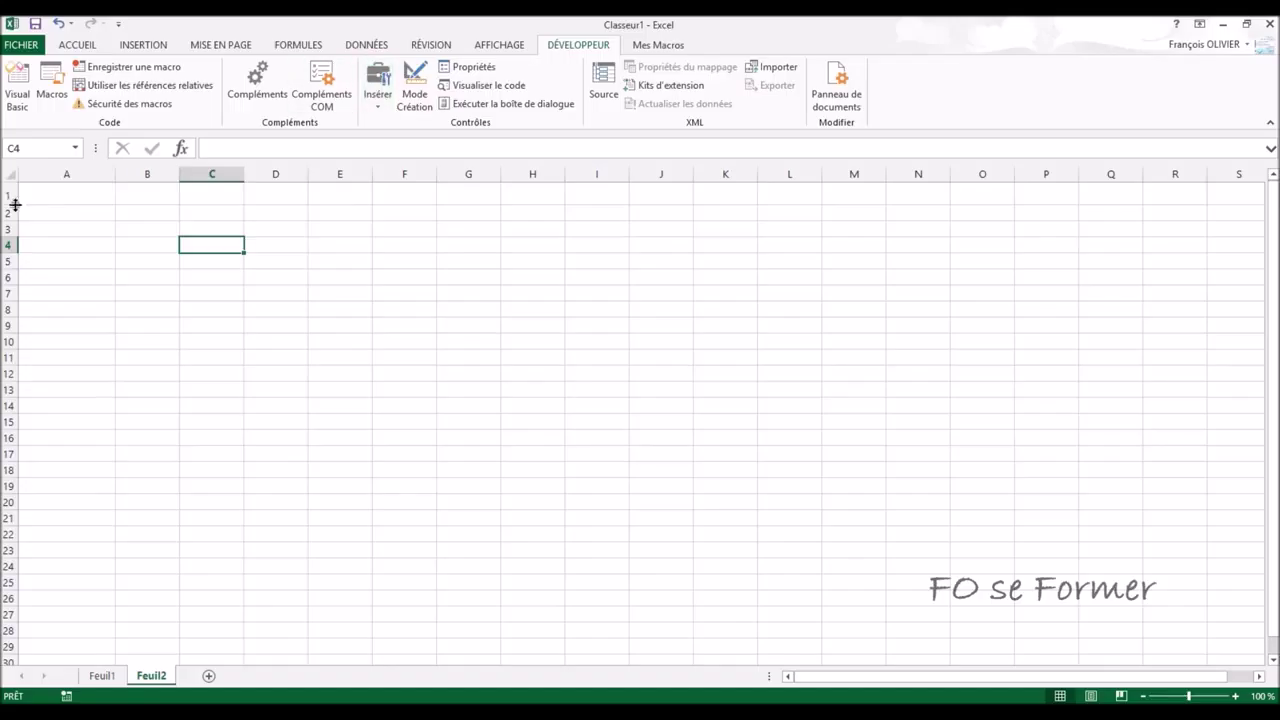
click(64, 190)
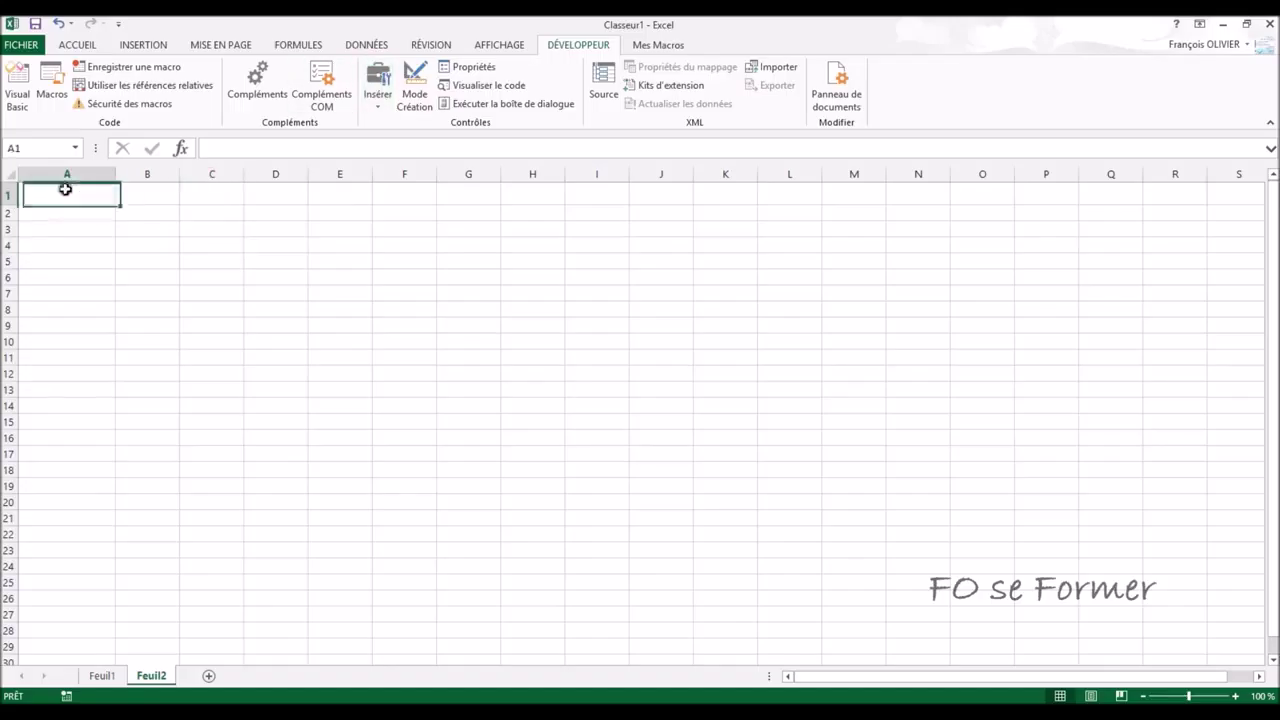
click(379, 108)
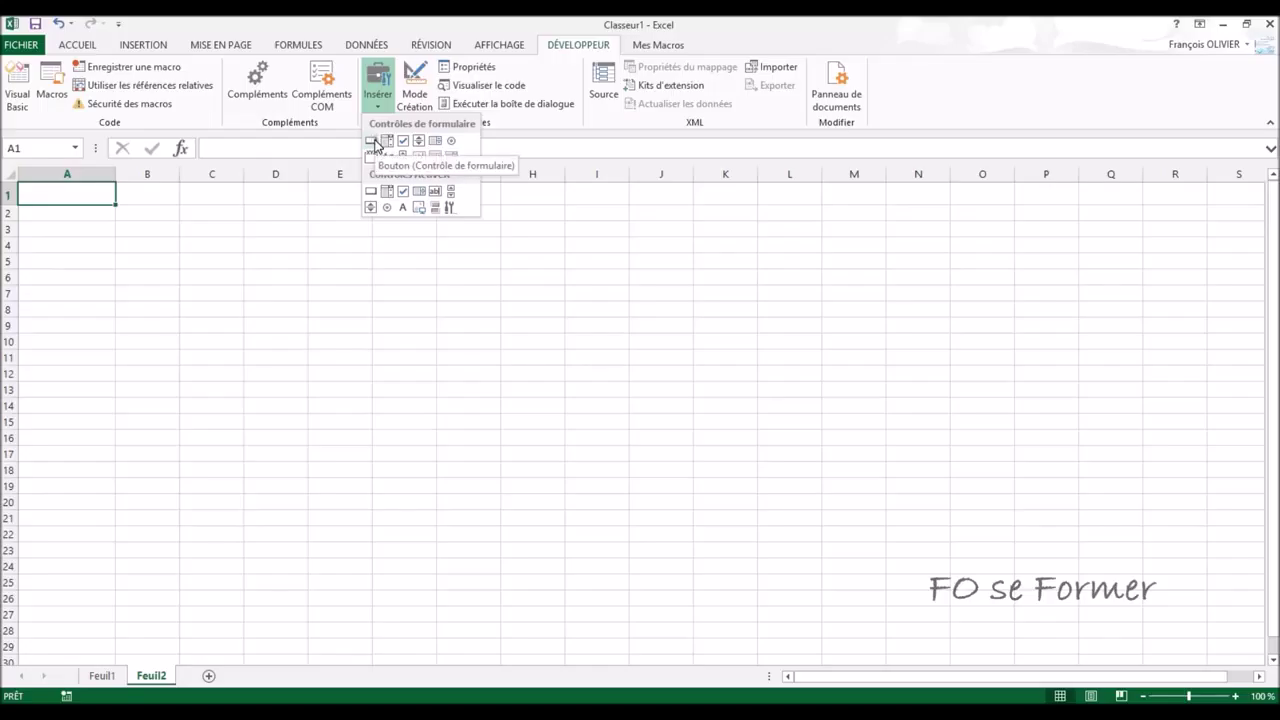
click(373, 141)
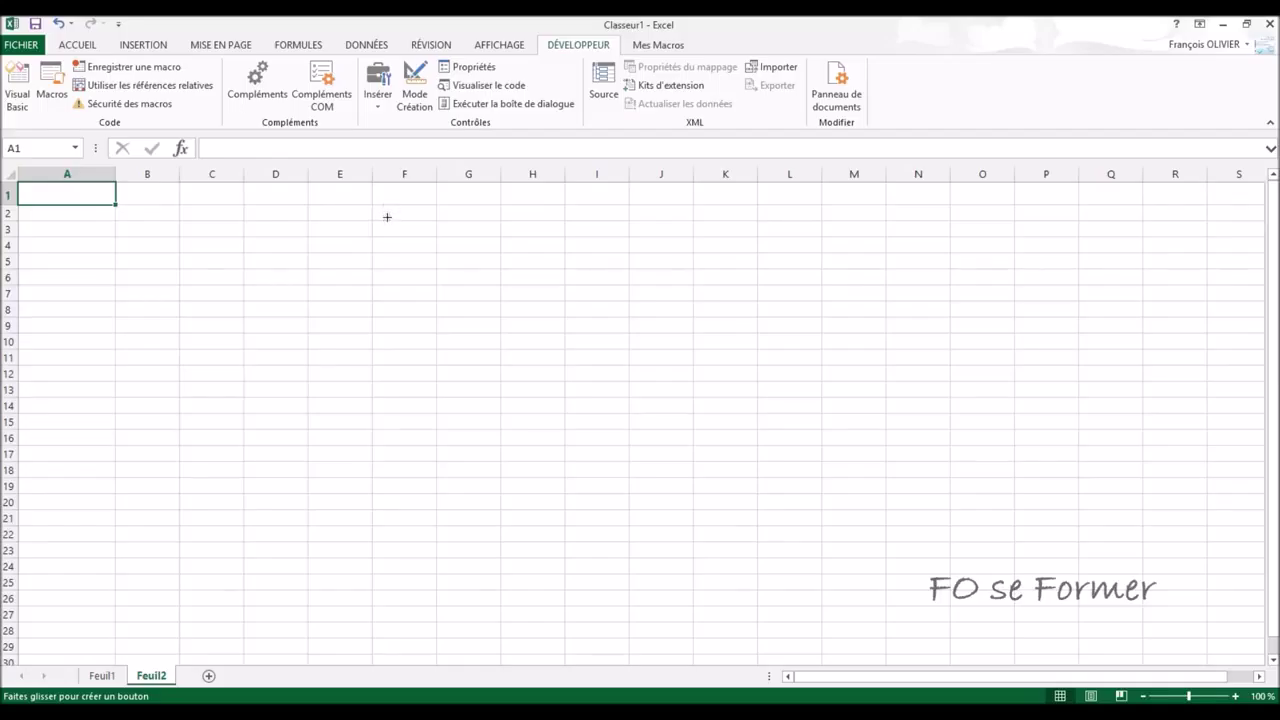
mouse_move(390, 209)
mouse_down()
mouse_move(515, 262)
mouse_move(555, 251)
mouse_up()
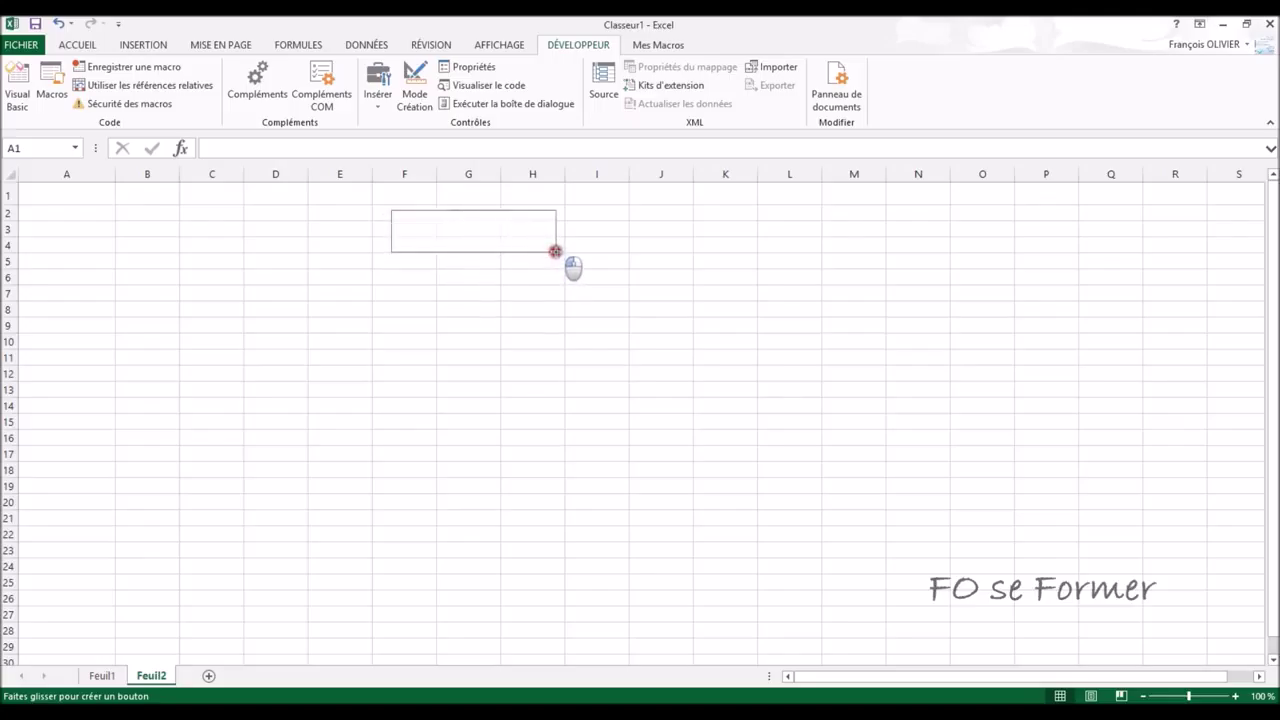
drag(555, 251, 555, 251)
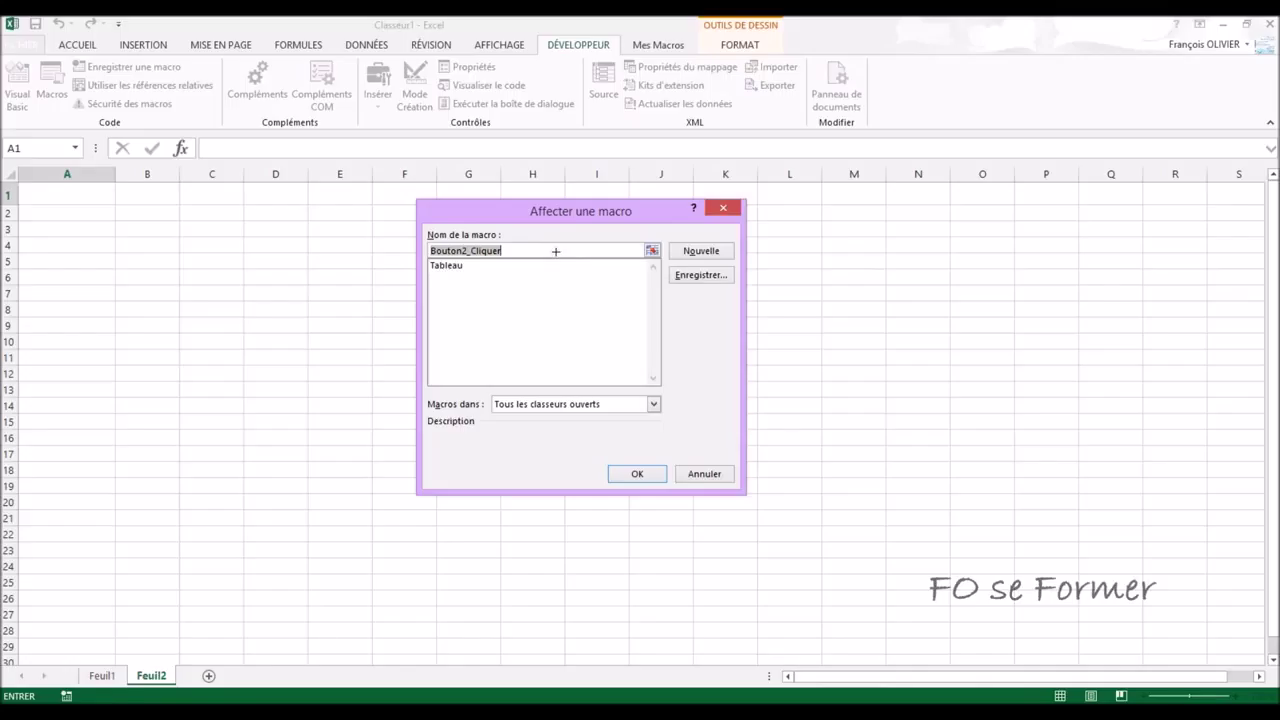
Assign the Tableau macro to the button and change its label from 'Bouton 2' to 'Ma macro'
click(453, 267)
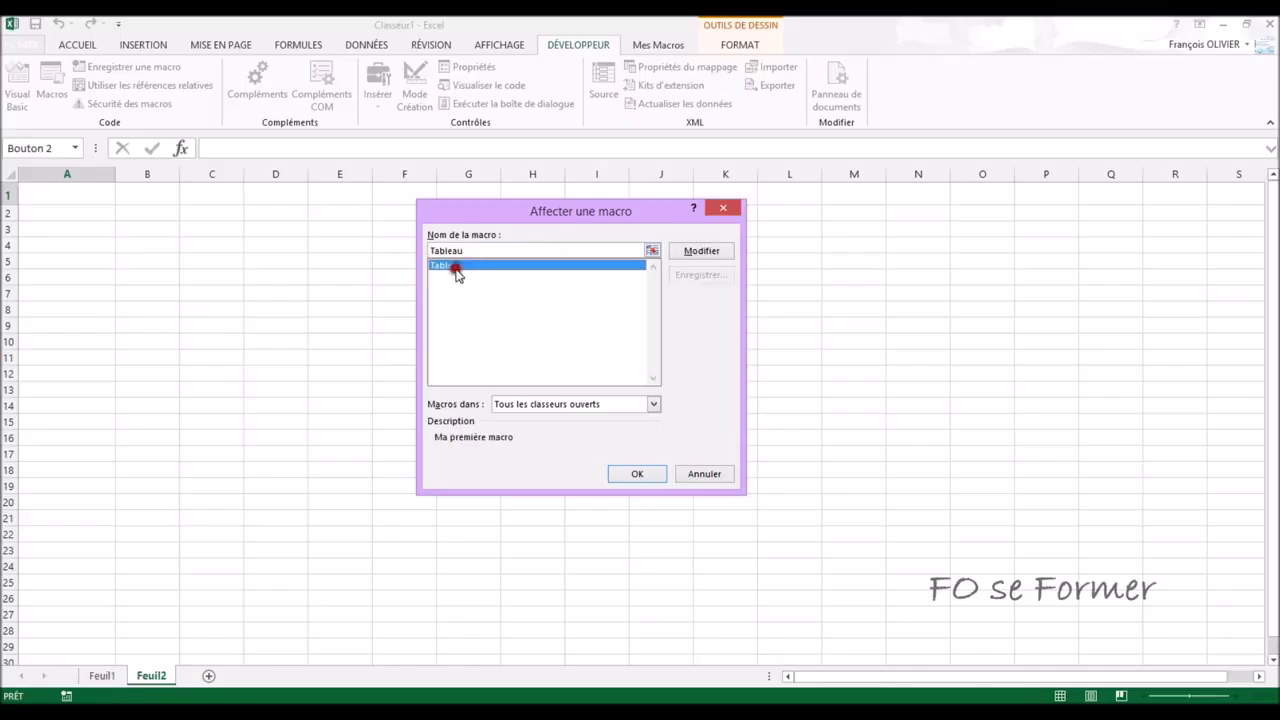
click(638, 475)
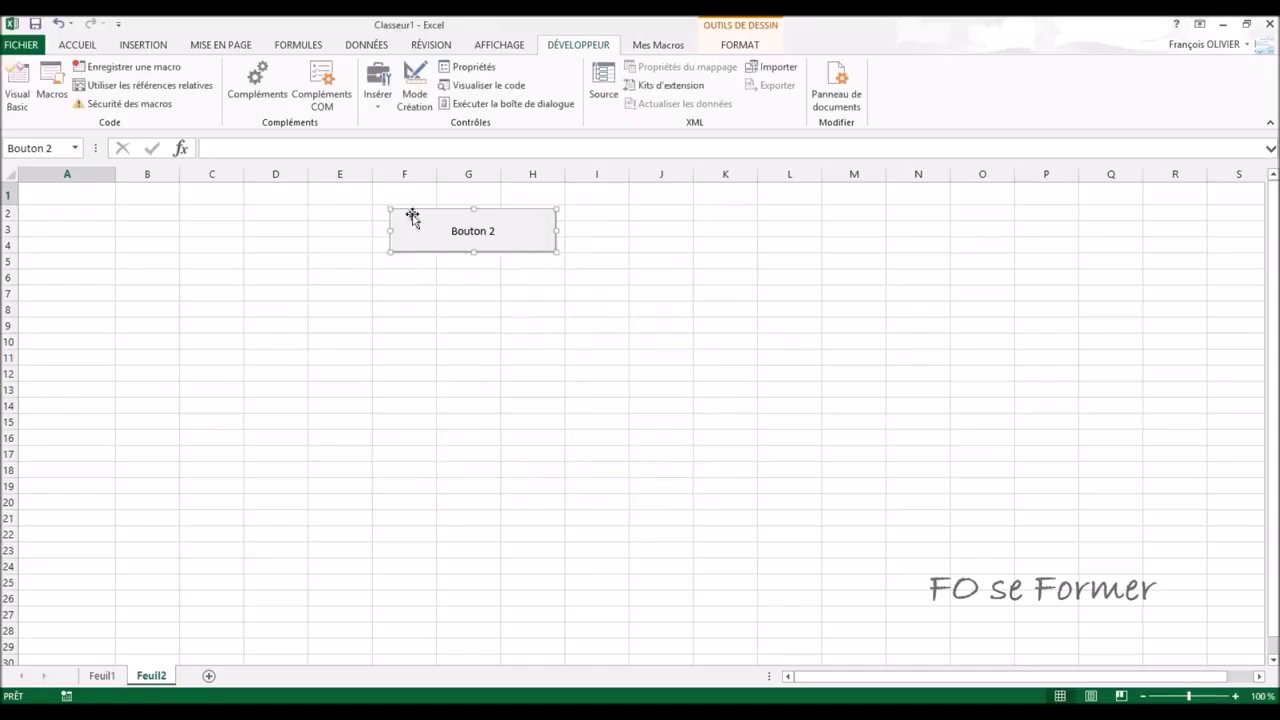
click(480, 230)
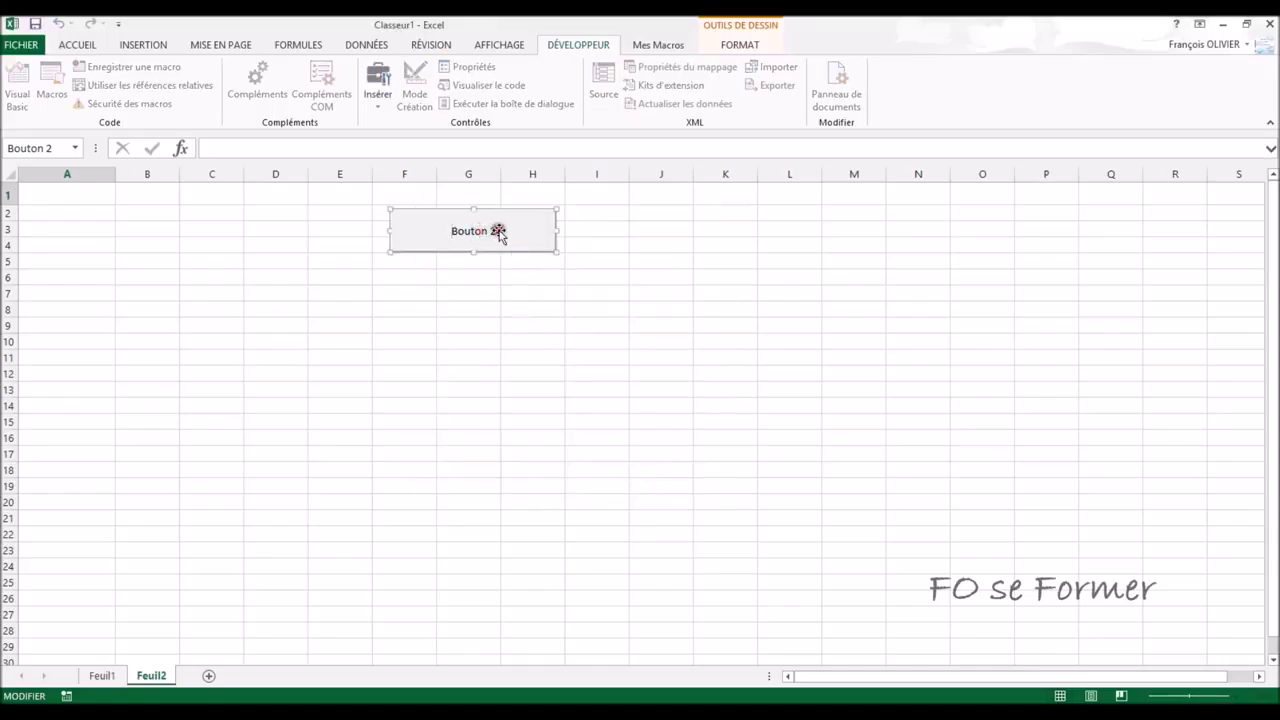
key(BackSpace)
key(BackSpace)
key(BackSpace)
key(BackSpace)
key(BackSpace)
text(macro)
click(504, 289)
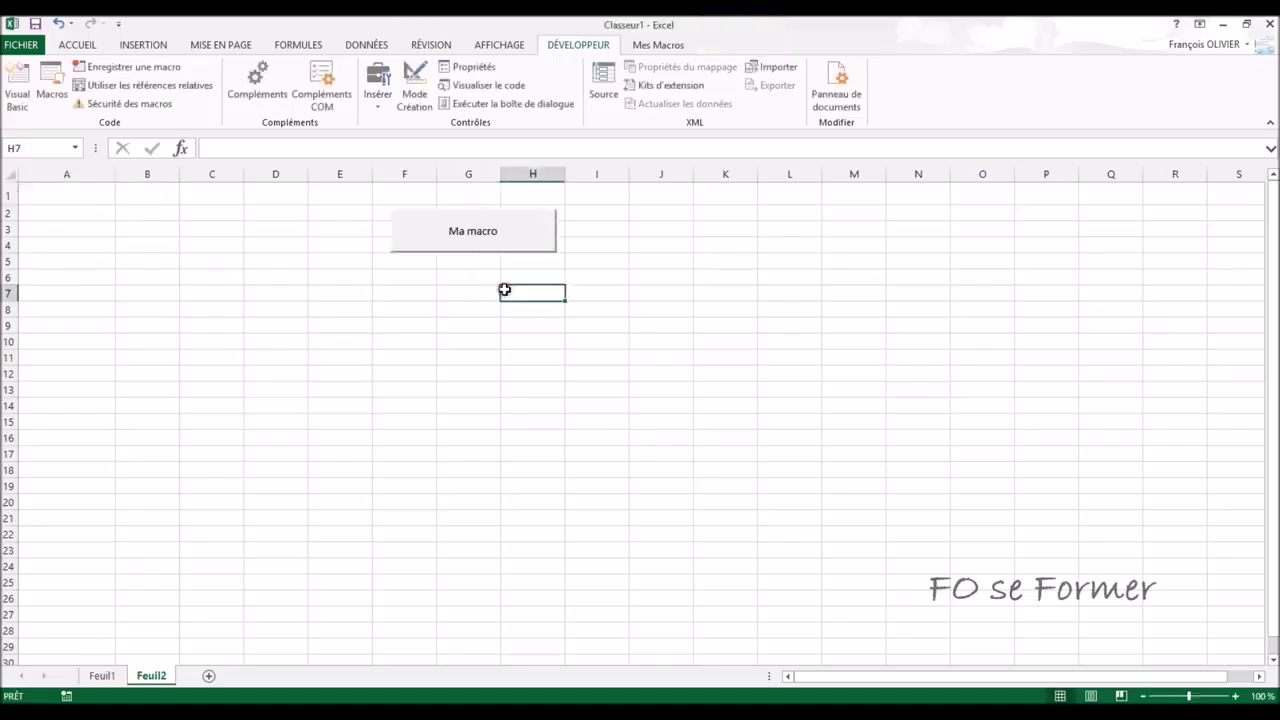
Test the Ma macro button from A1, then clear the filled headers in A1:D1
click(86, 193)
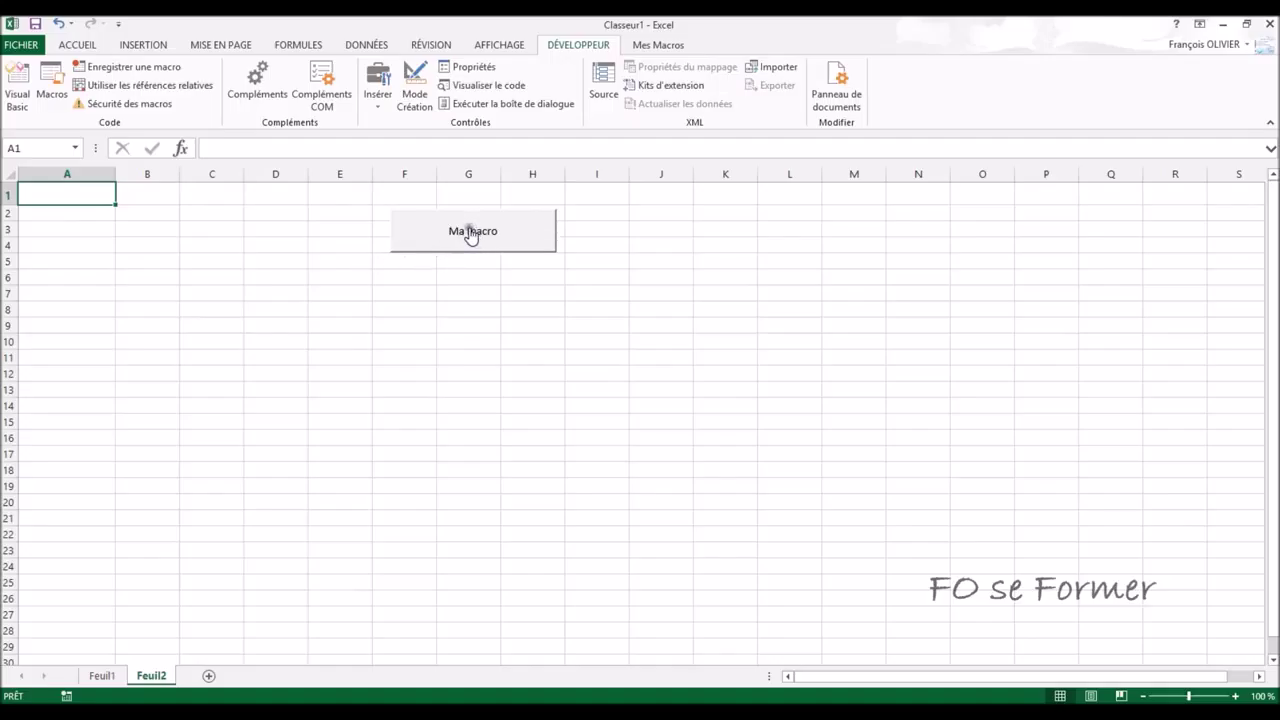
click(471, 236)
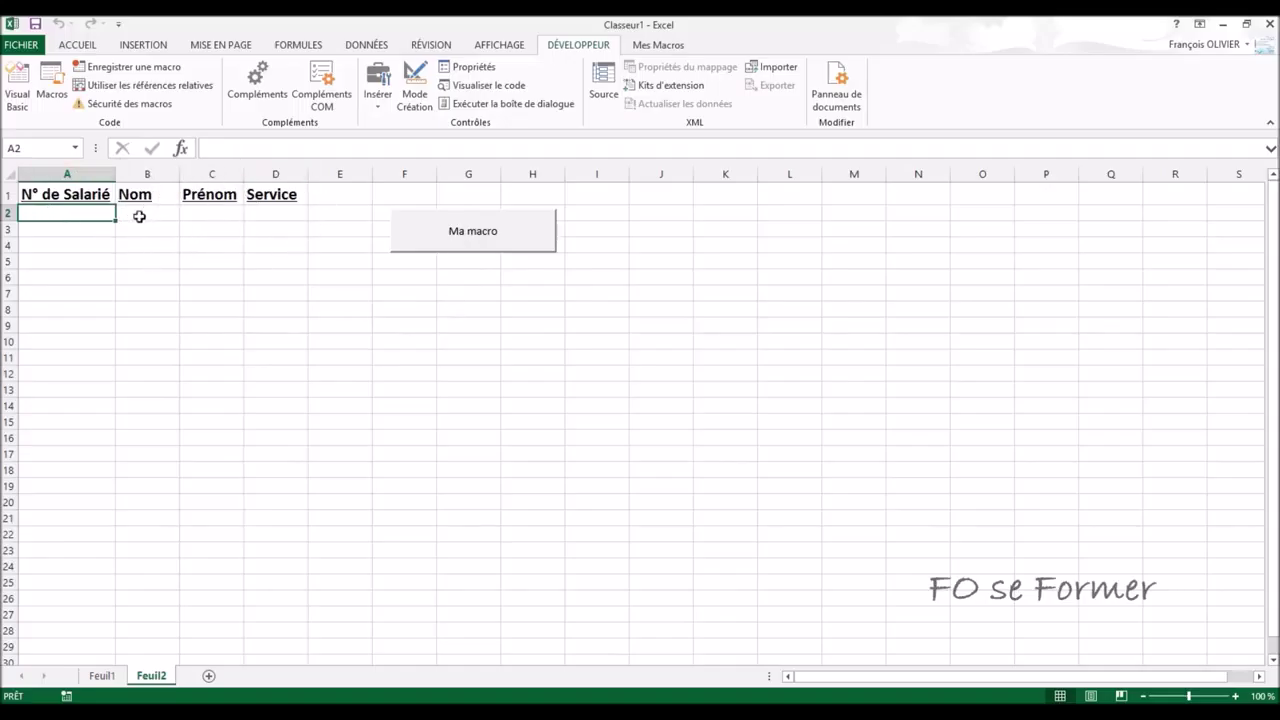
drag(88, 198, 271, 190)
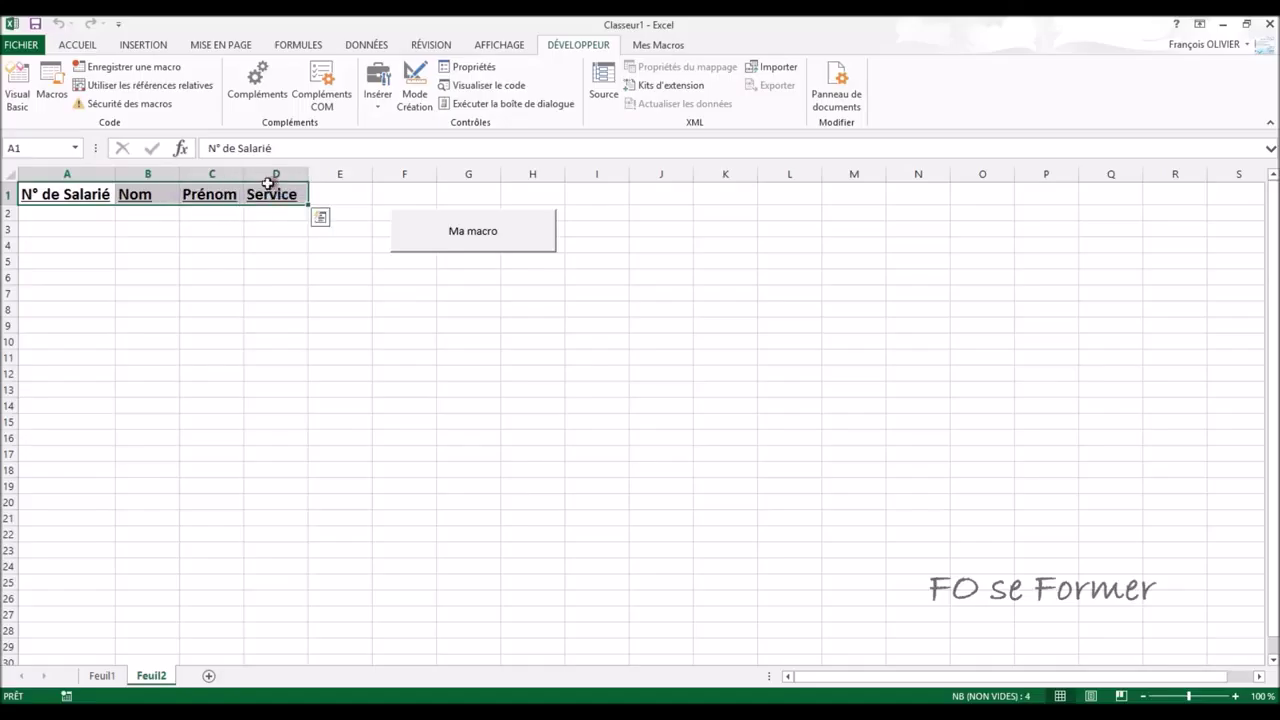
key(Delete)
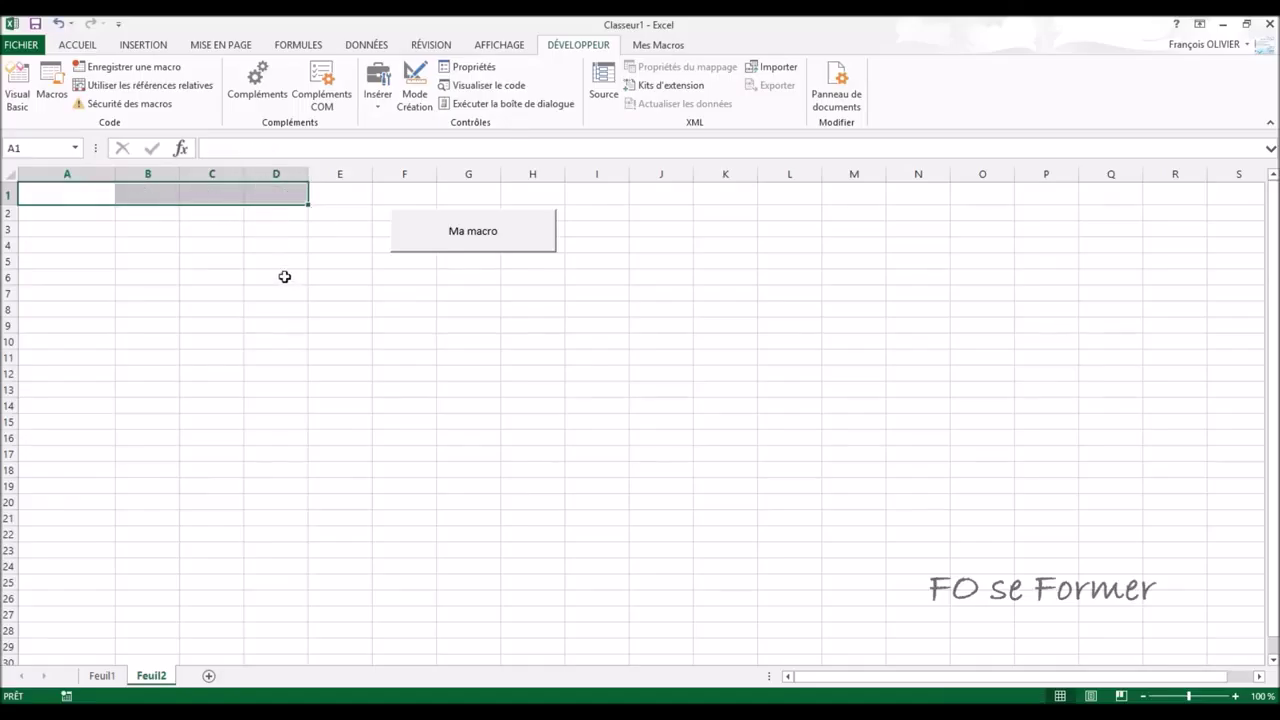
click(284, 276)
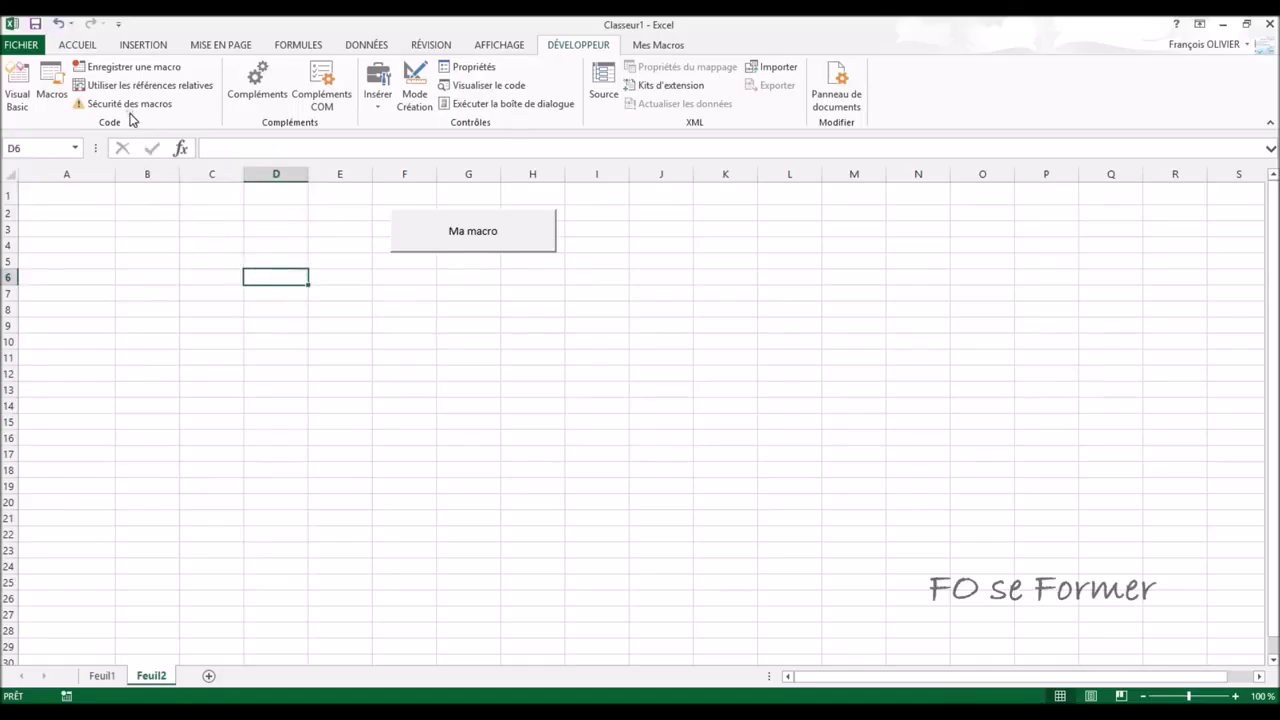
Draw an eight-pointed star shape below the Ma macro button
click(140, 47)
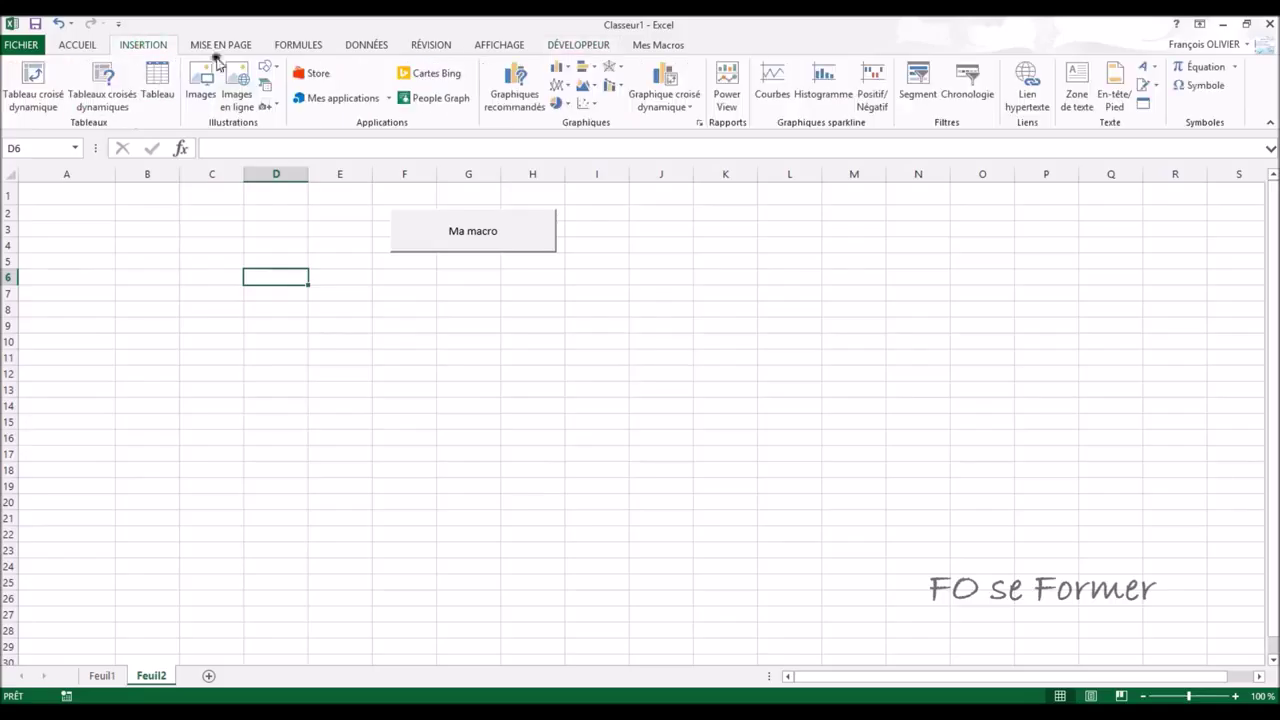
click(272, 70)
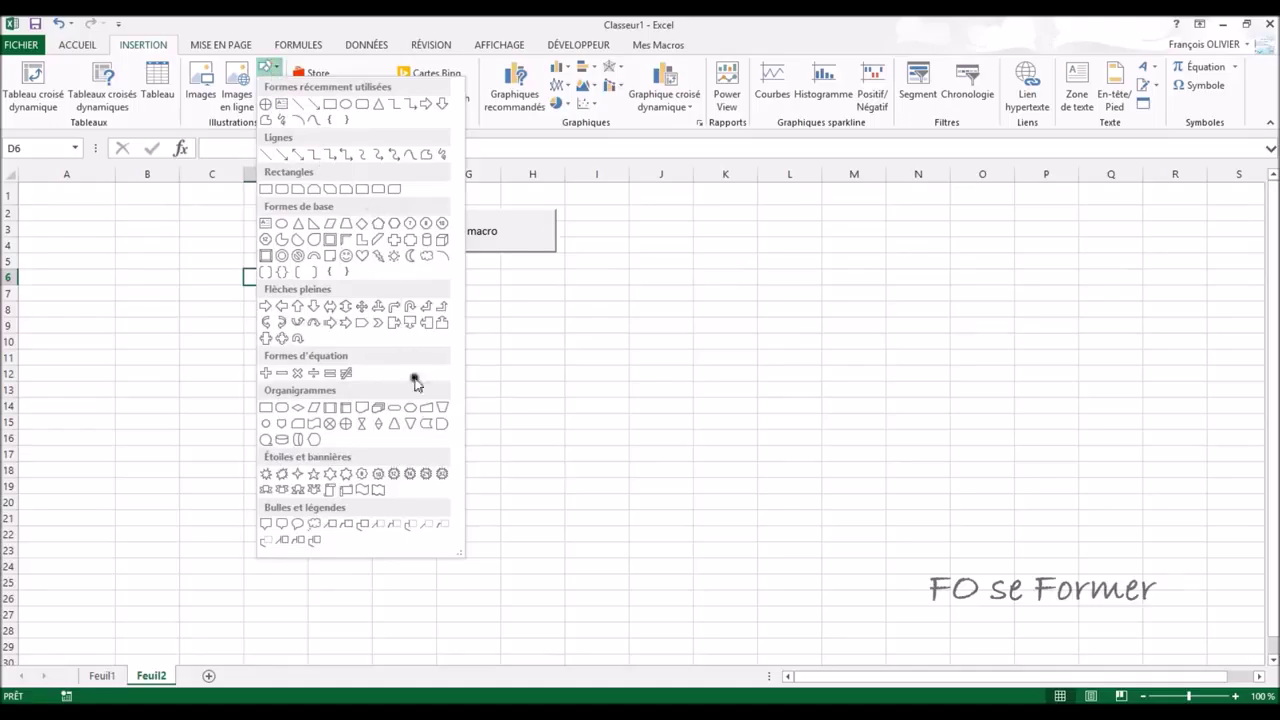
click(364, 476)
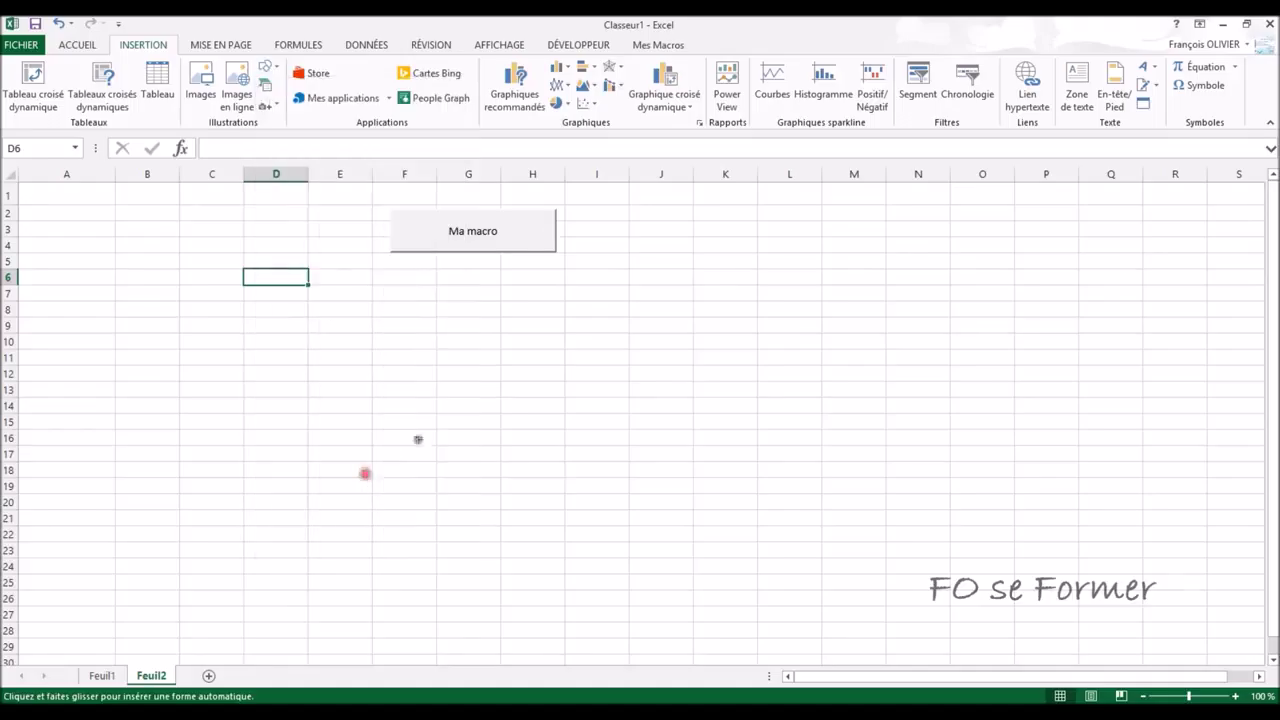
drag(465, 279, 529, 355)
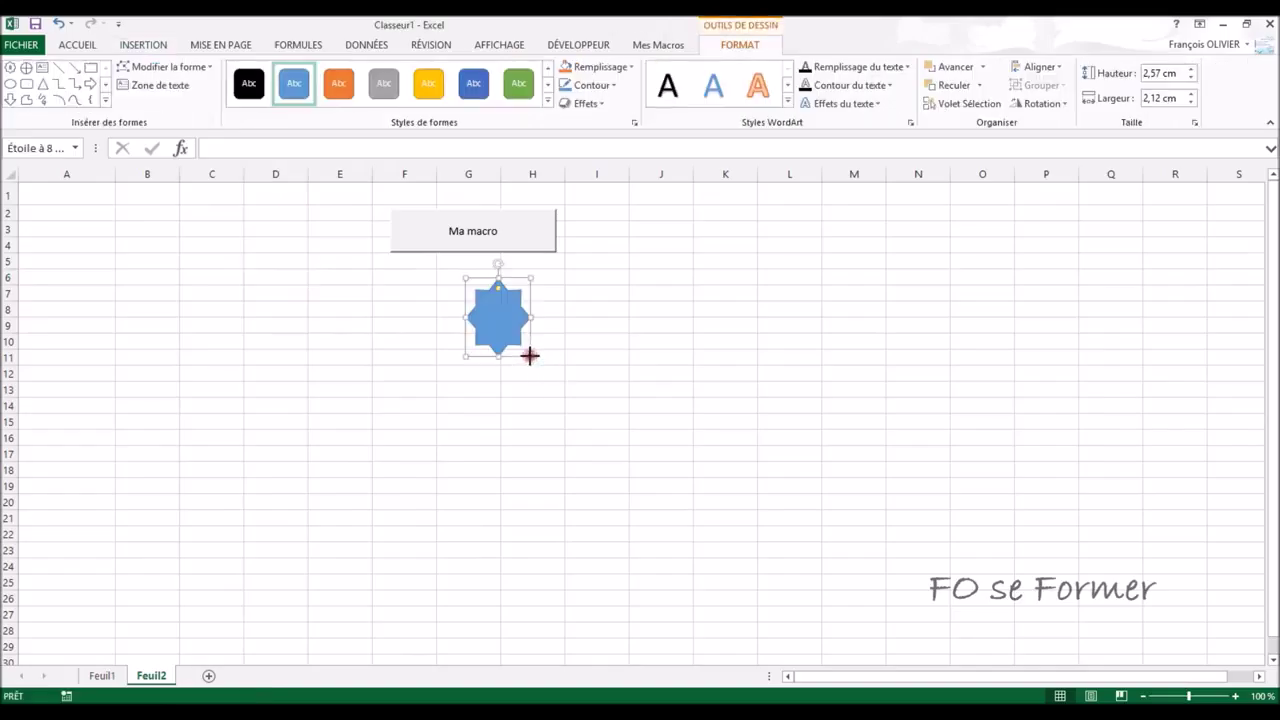
Assign the Tableau macro to the star
right_click(500, 320)
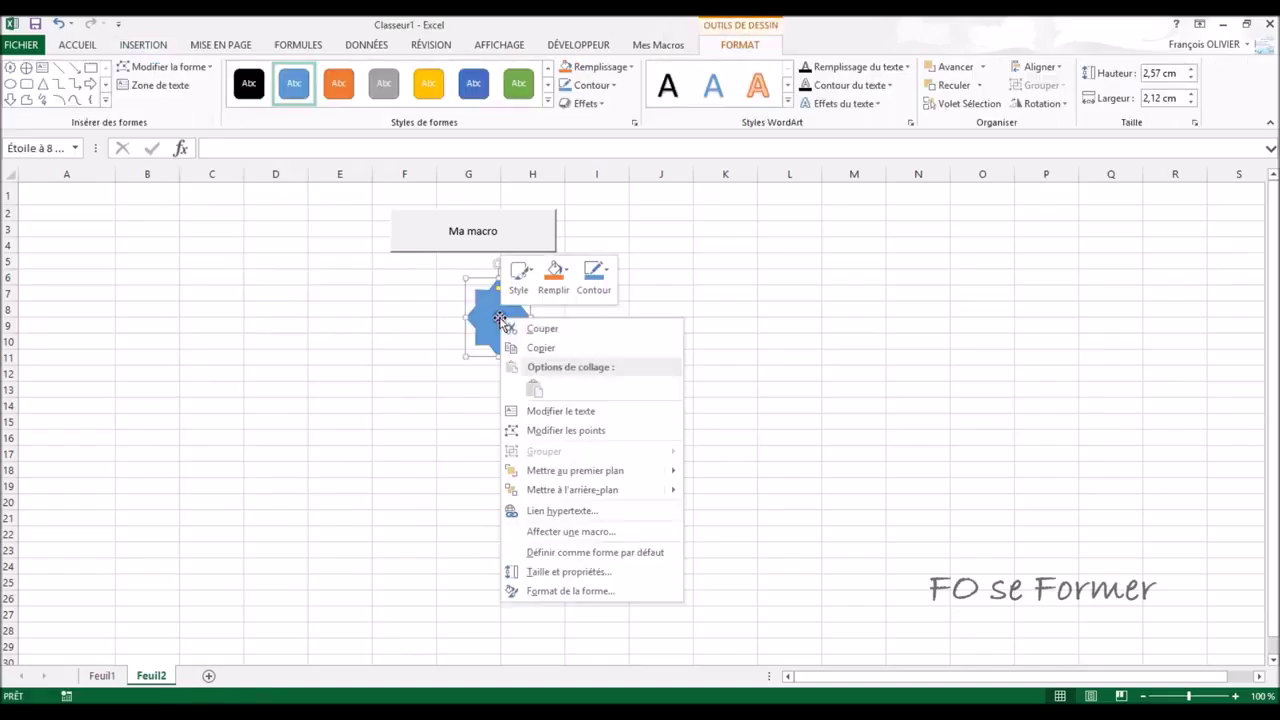
click(566, 531)
click(440, 439)
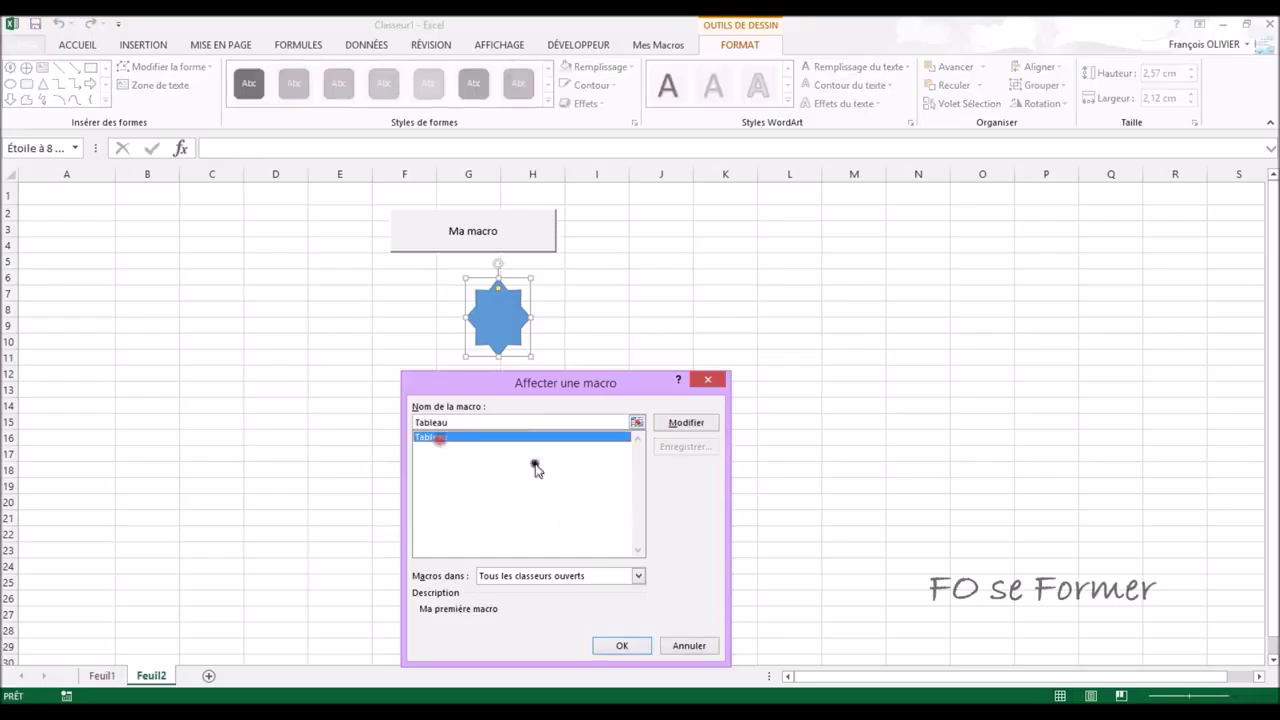
click(621, 645)
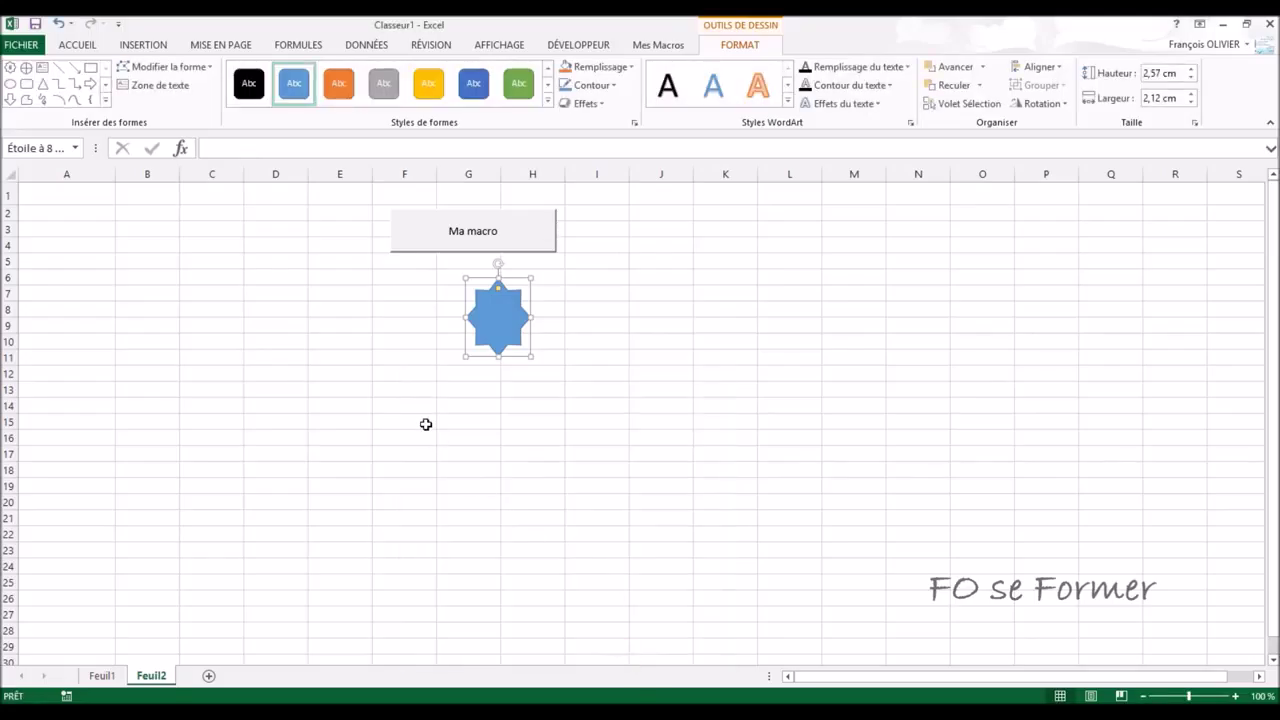
click(143, 46)
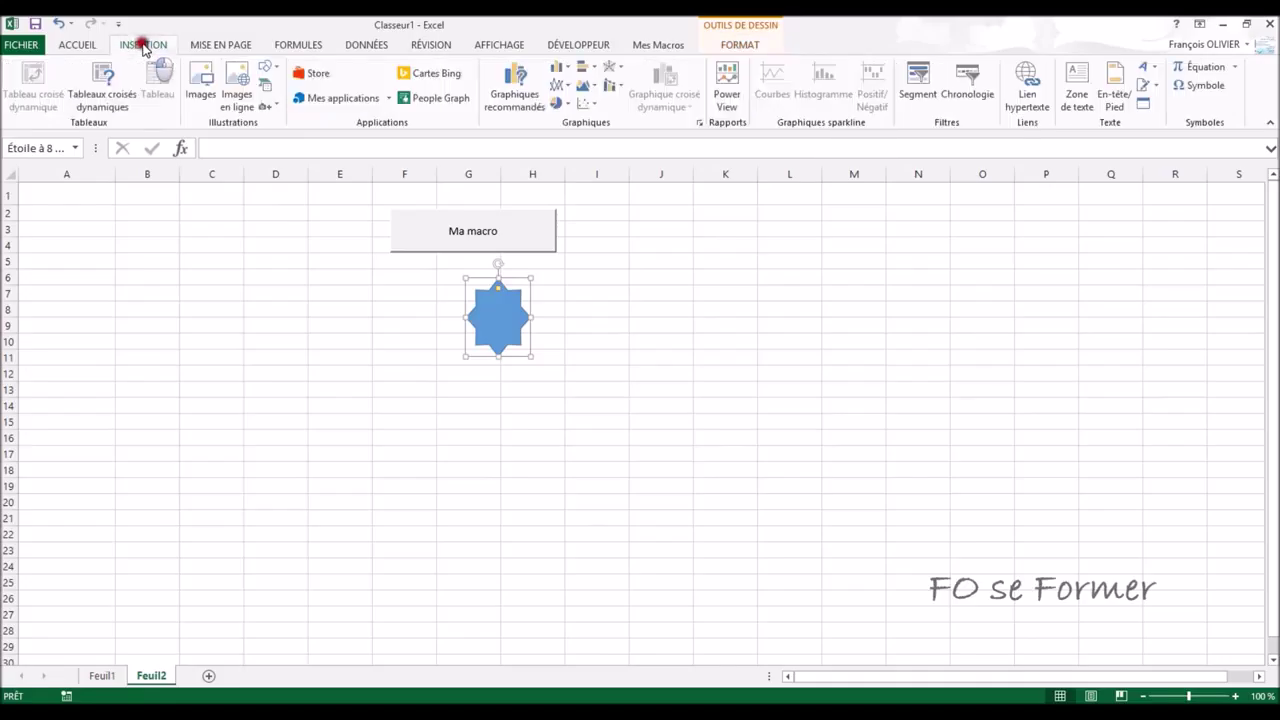
Insert the kitten picture from the Fond d'écran folder and move it to columns J–M
click(200, 80)
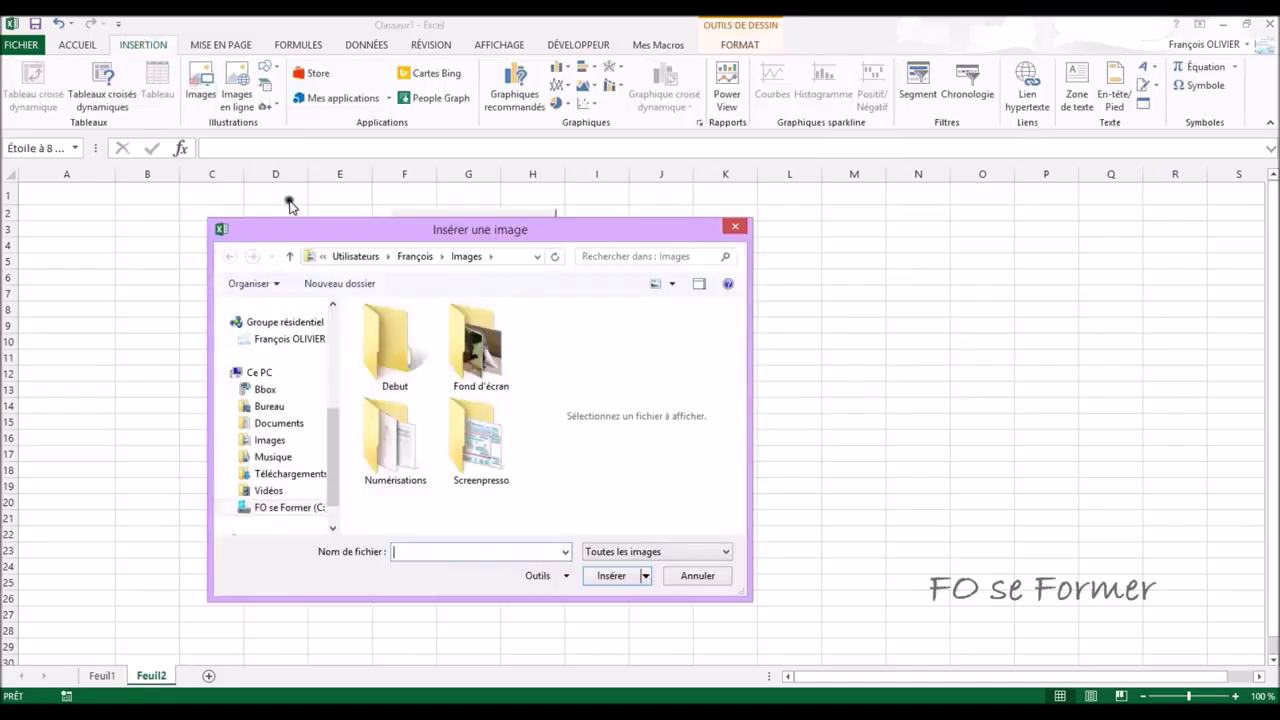
double_click(457, 358)
drag(517, 318, 518, 372)
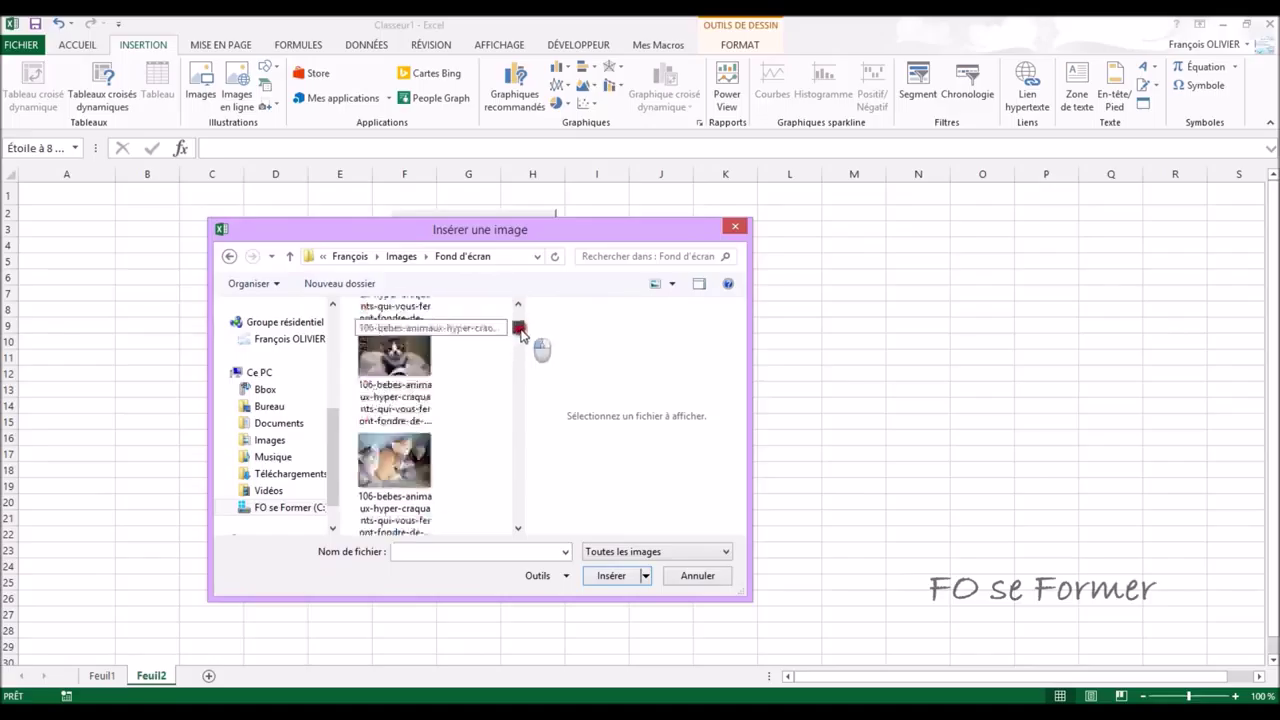
click(432, 462)
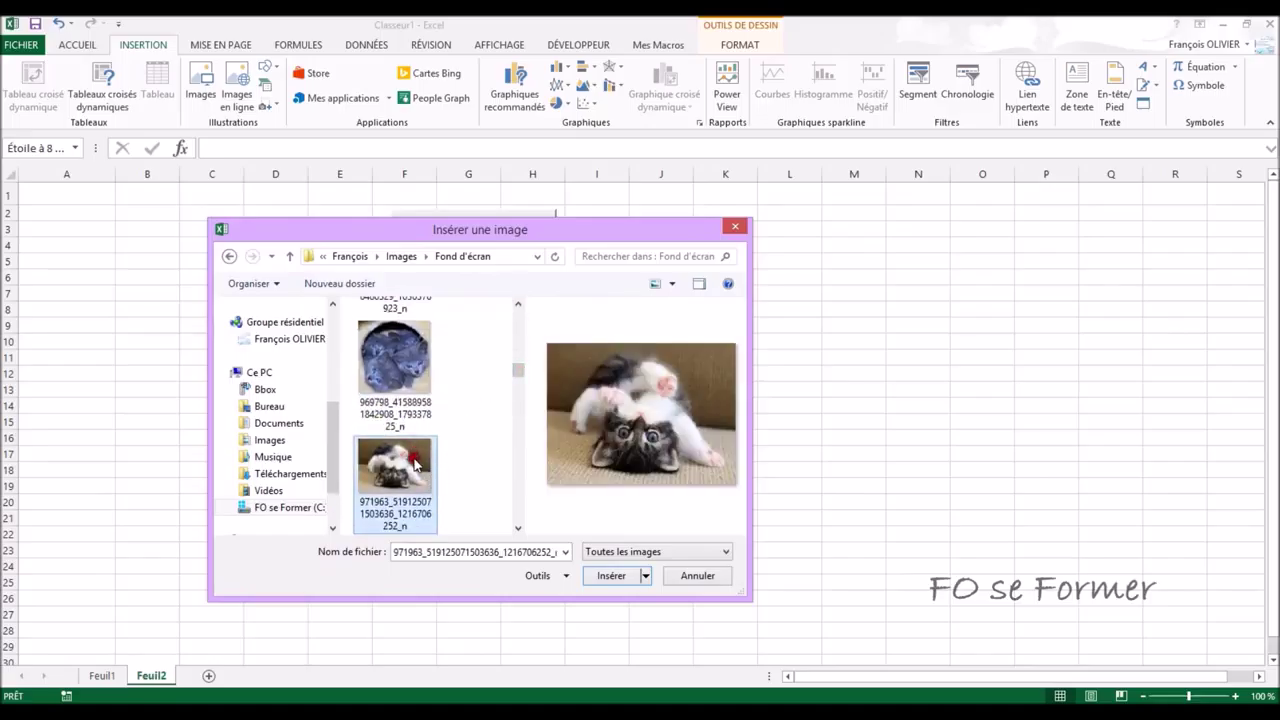
click(608, 577)
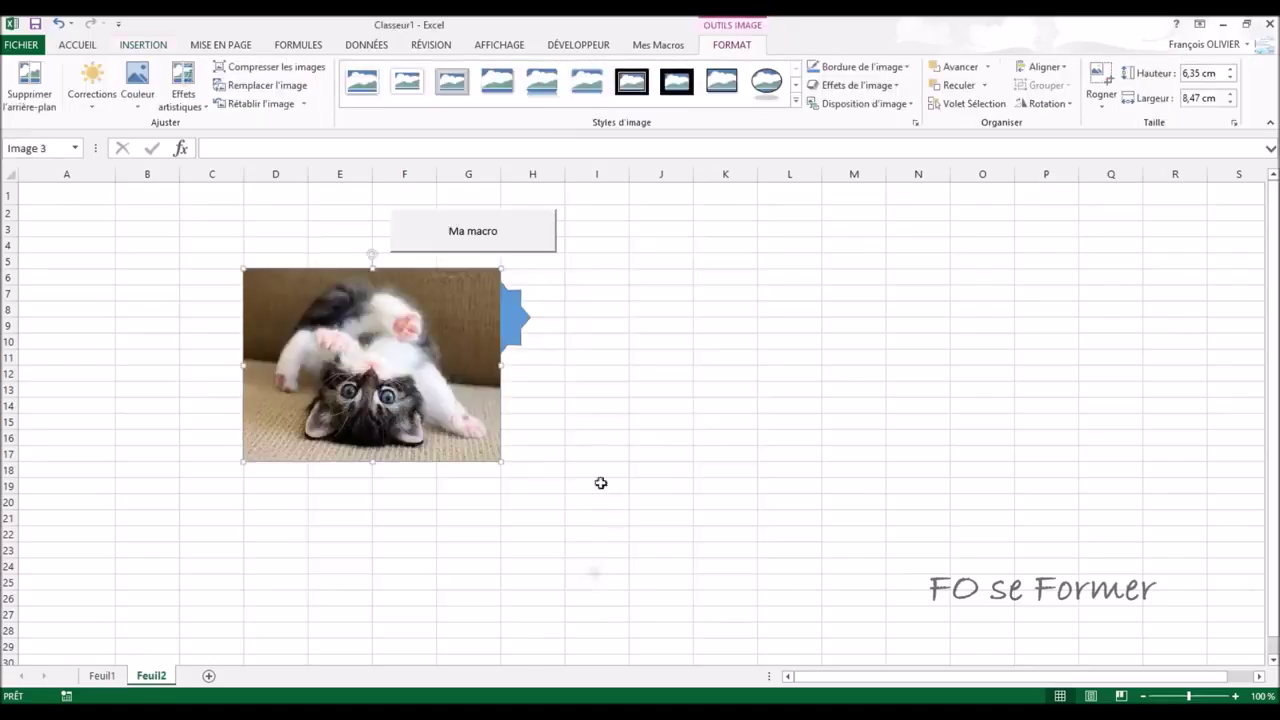
mouse_move(477, 410)
mouse_down()
mouse_move(877, 438)
mouse_move(864, 355)
mouse_up()
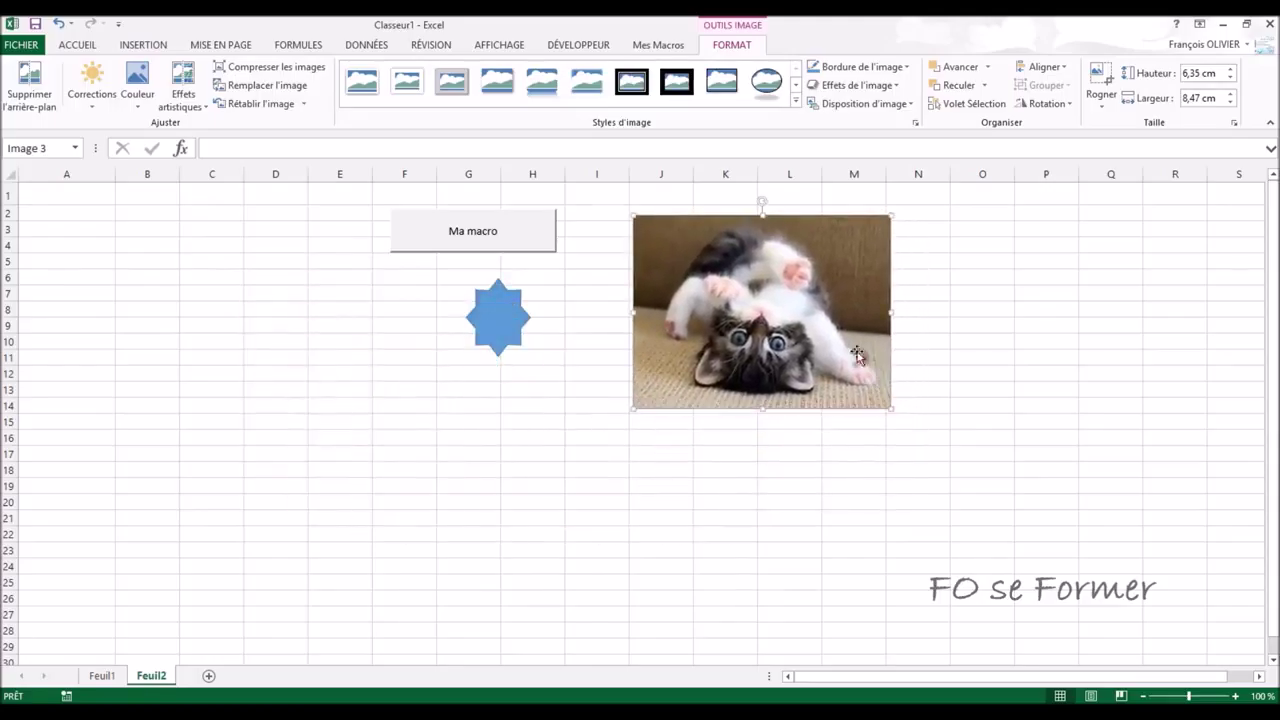
Assign the Tableau macro to the kitten picture, then select cell A1
right_click(810, 285)
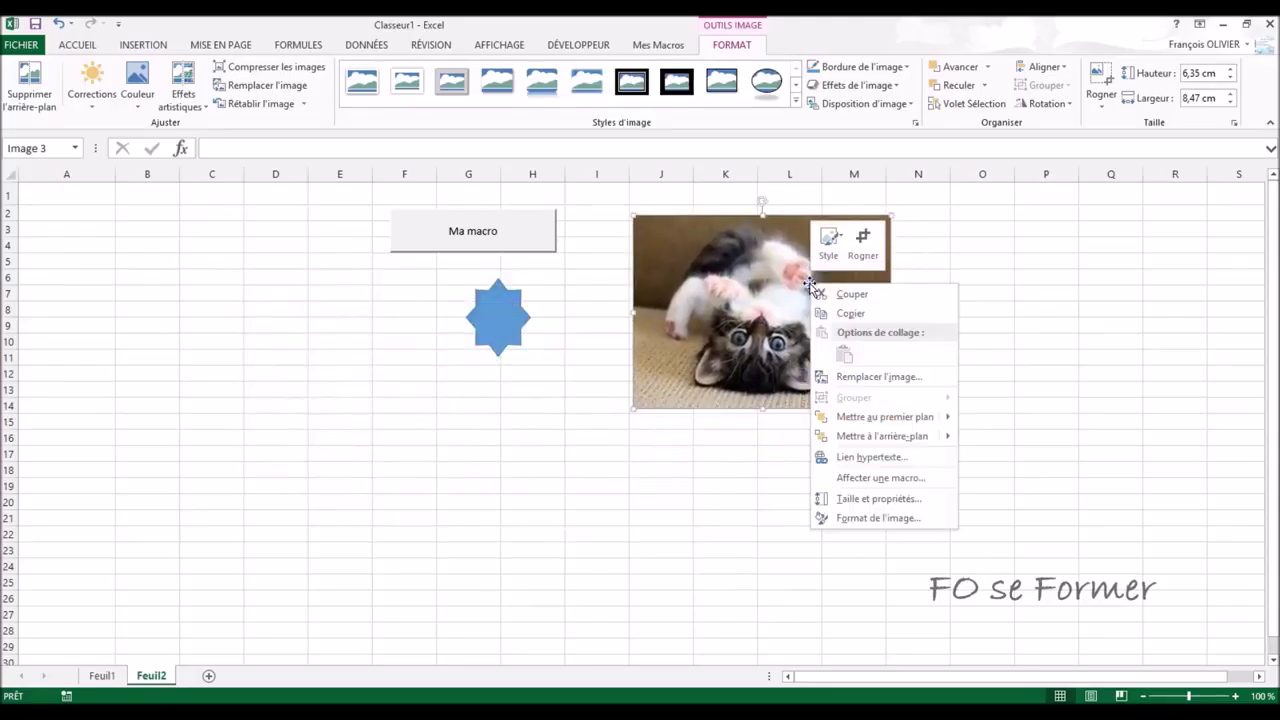
click(874, 481)
click(735, 389)
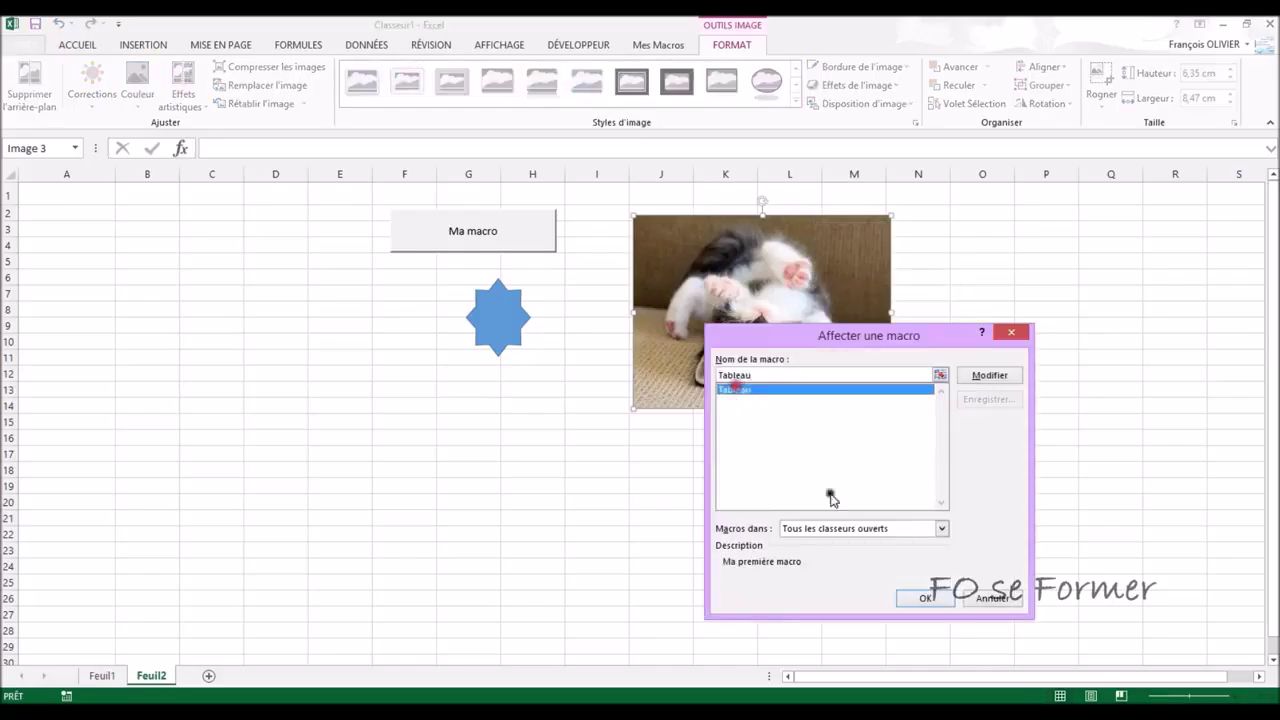
click(942, 599)
click(88, 193)
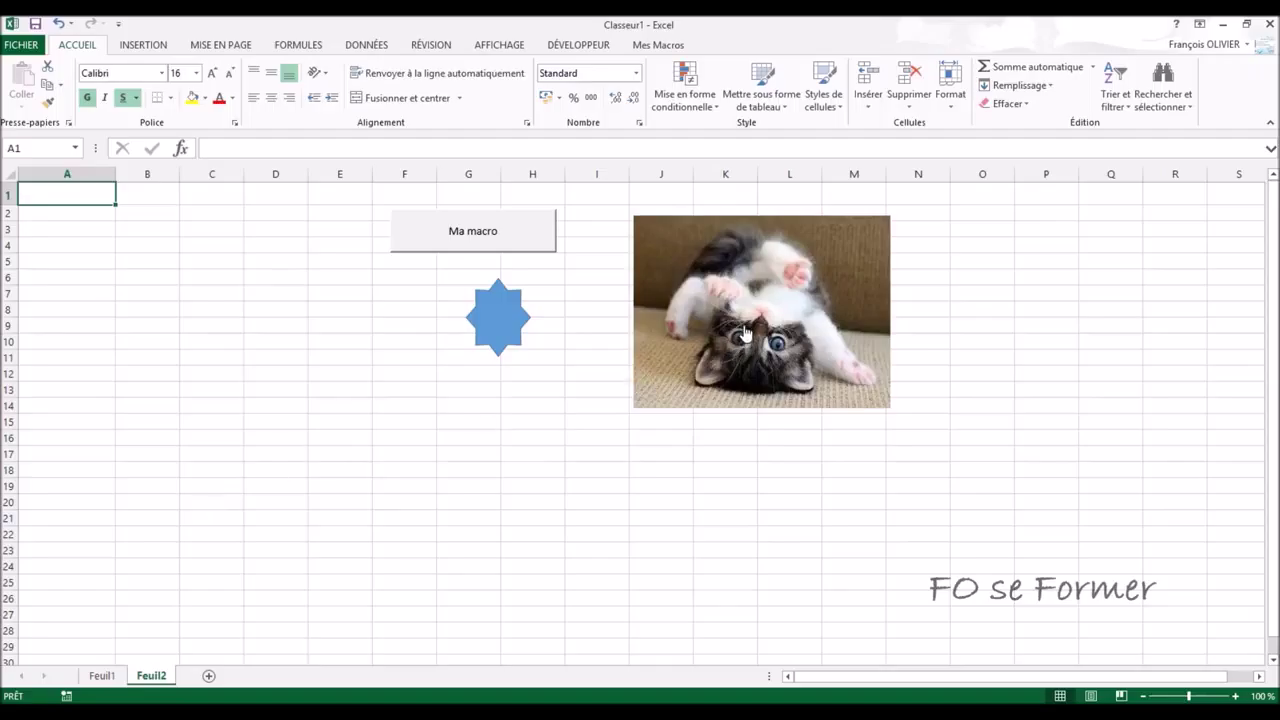
Run Tableau from the kitten picture and the star, then from the star again at A4
click(745, 333)
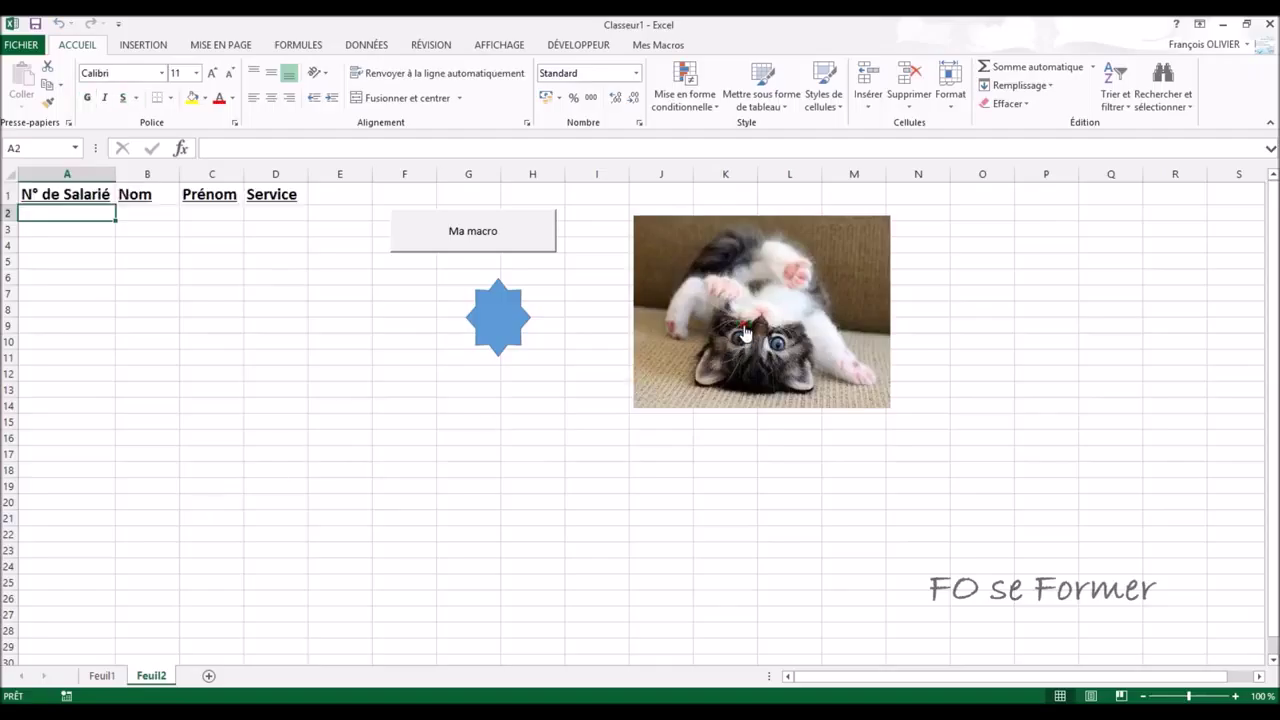
click(508, 320)
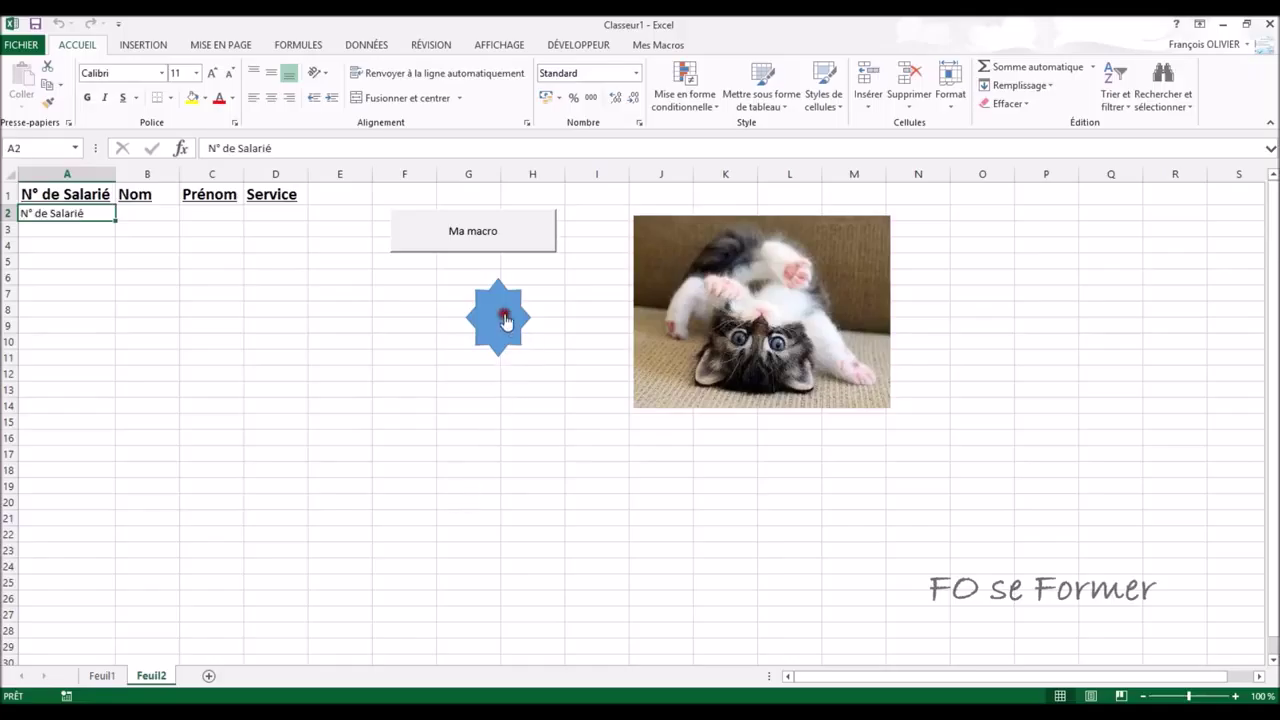
click(73, 239)
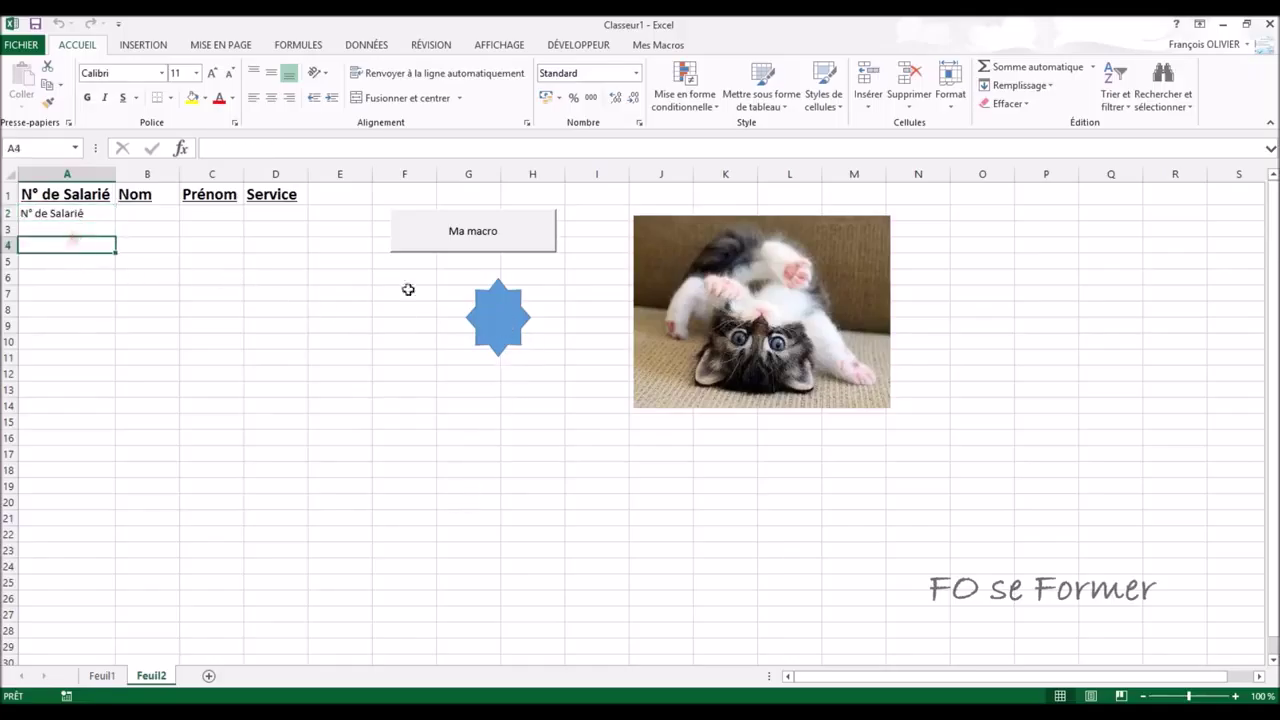
click(499, 320)
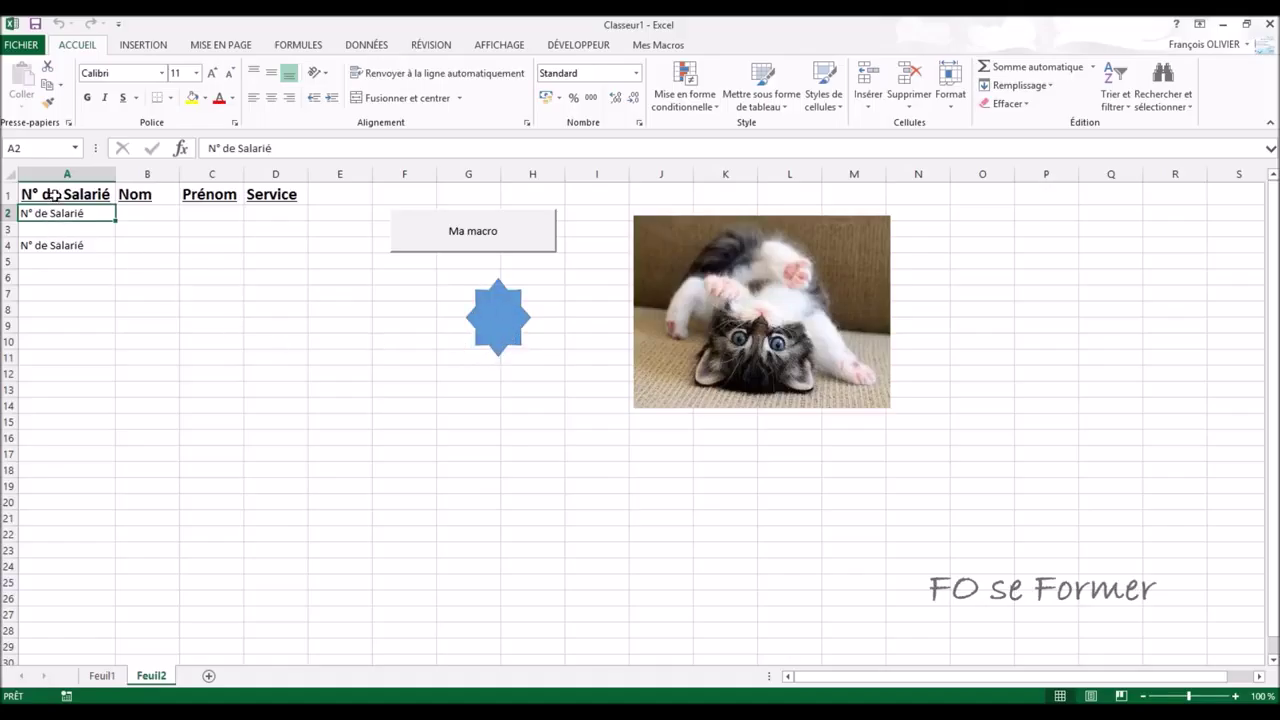
Clear A1:D5 and rerun the star's macro from A1 to rebuild the headers
drag(55, 196, 269, 262)
key(Delete)
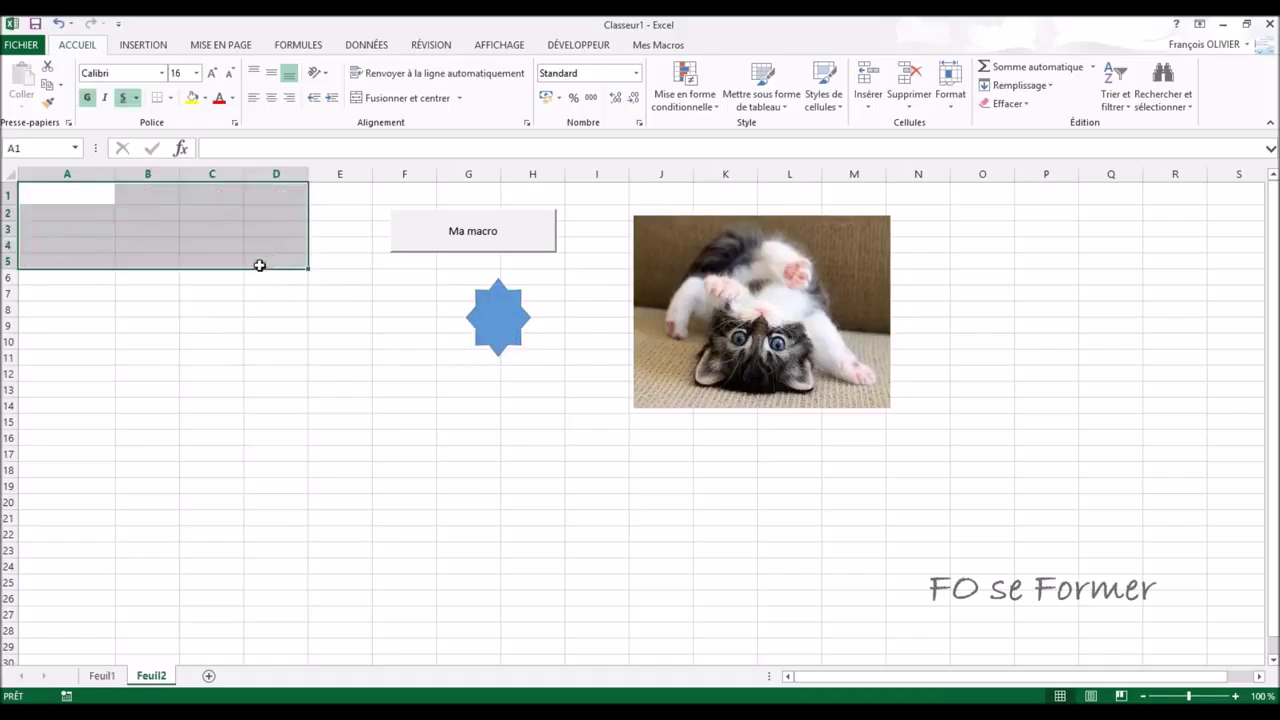
click(89, 208)
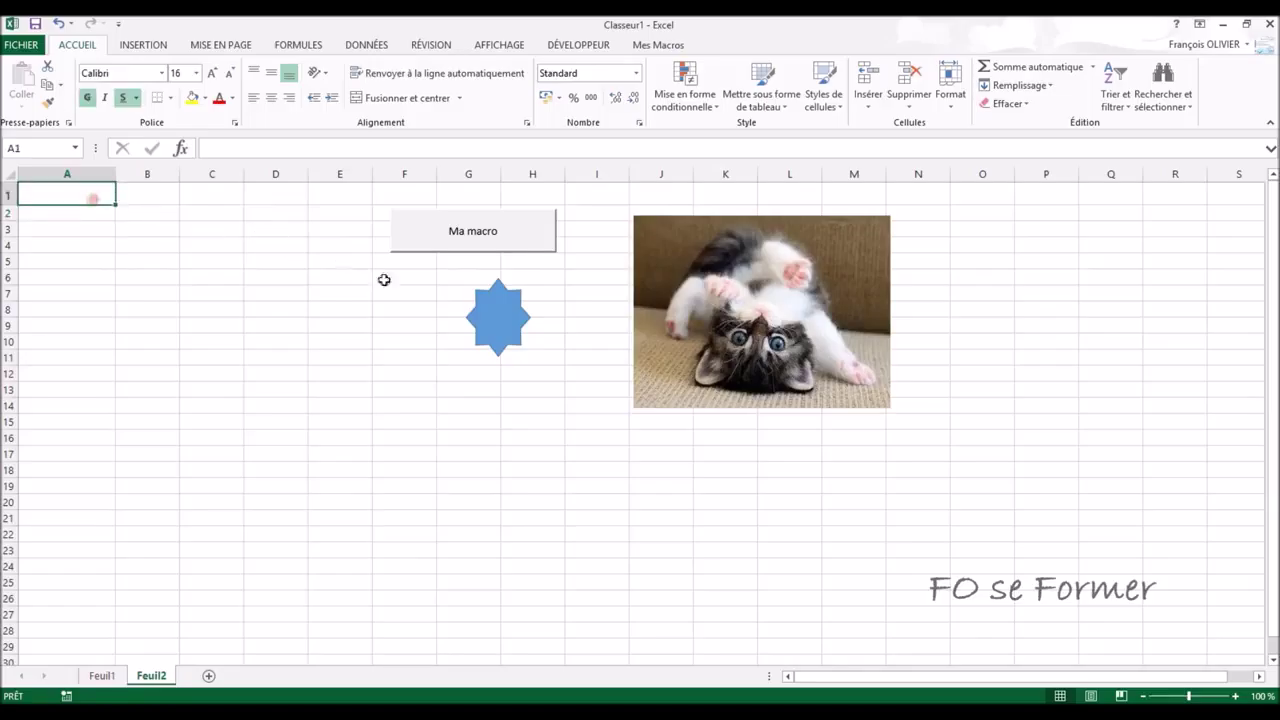
click(487, 312)
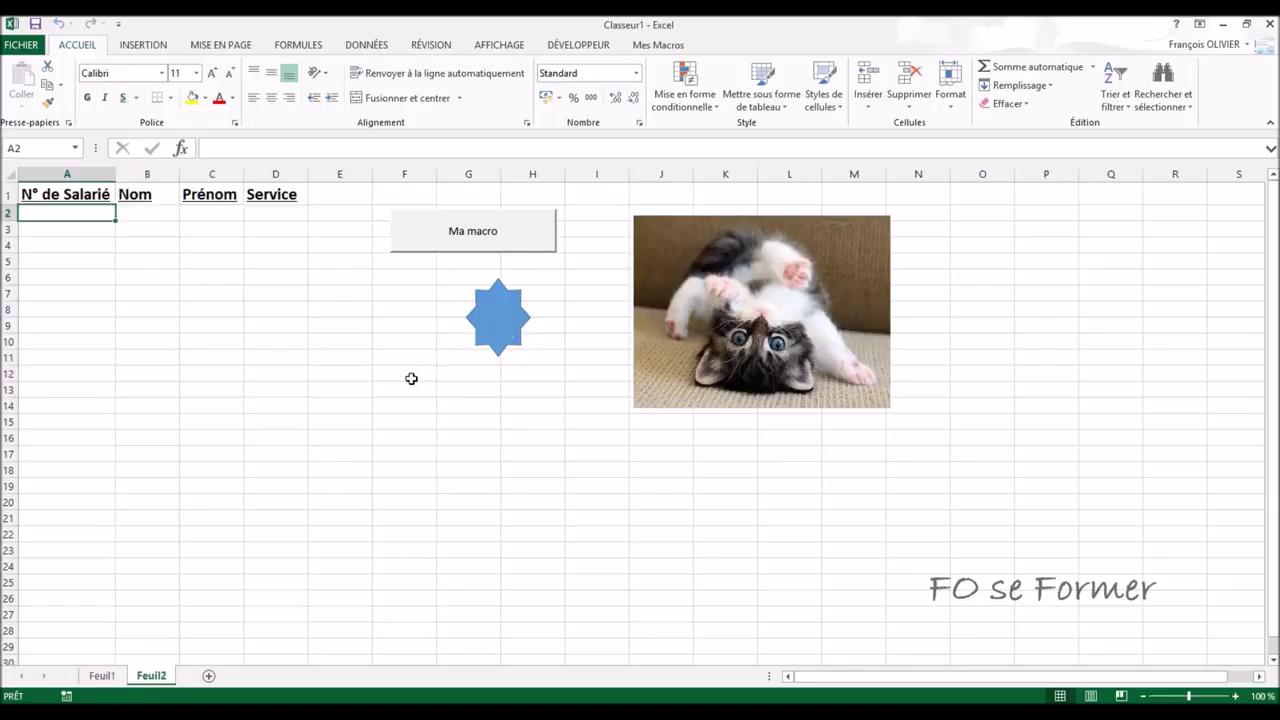